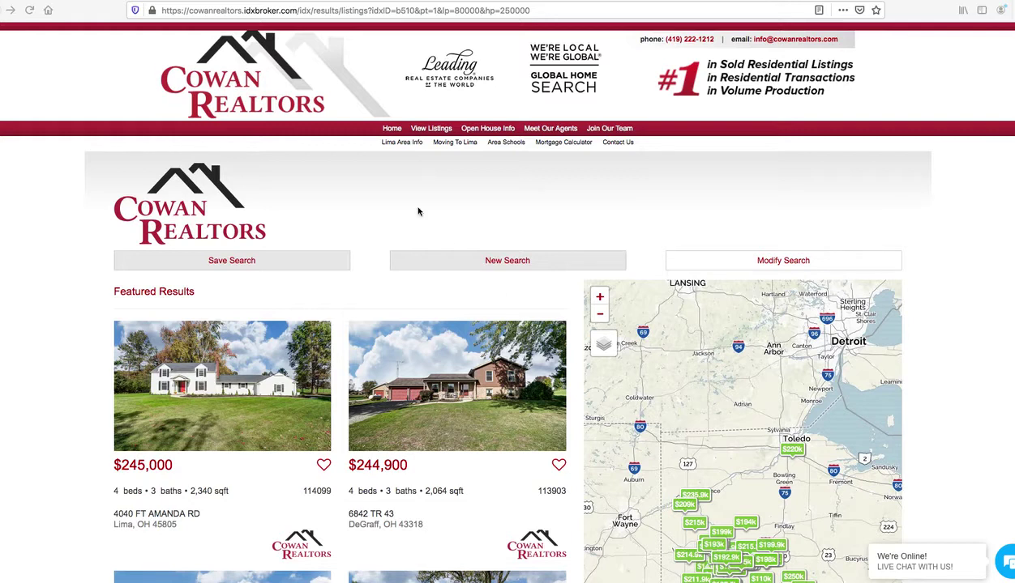
Step: Look through the featured results and open the $219,900 Lima listing with 3 beds and 2,552 sqft
{"action": "scroll", "coordinate": [418, 211], "scroll_direction": "down", "scroll_amount": 5}
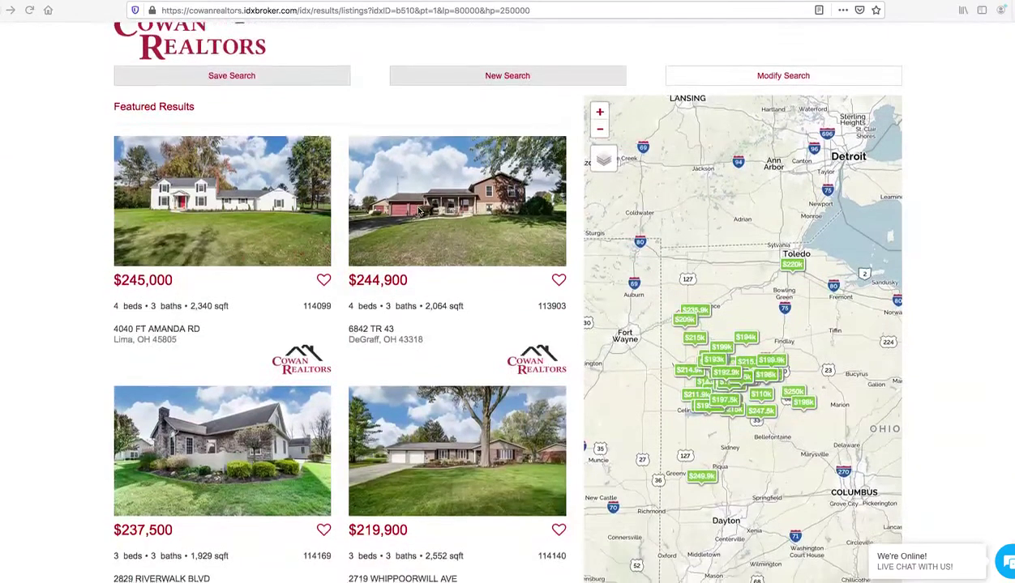
{"action": "scroll", "coordinate": [418, 212], "scroll_direction": "down", "scroll_amount": 12}
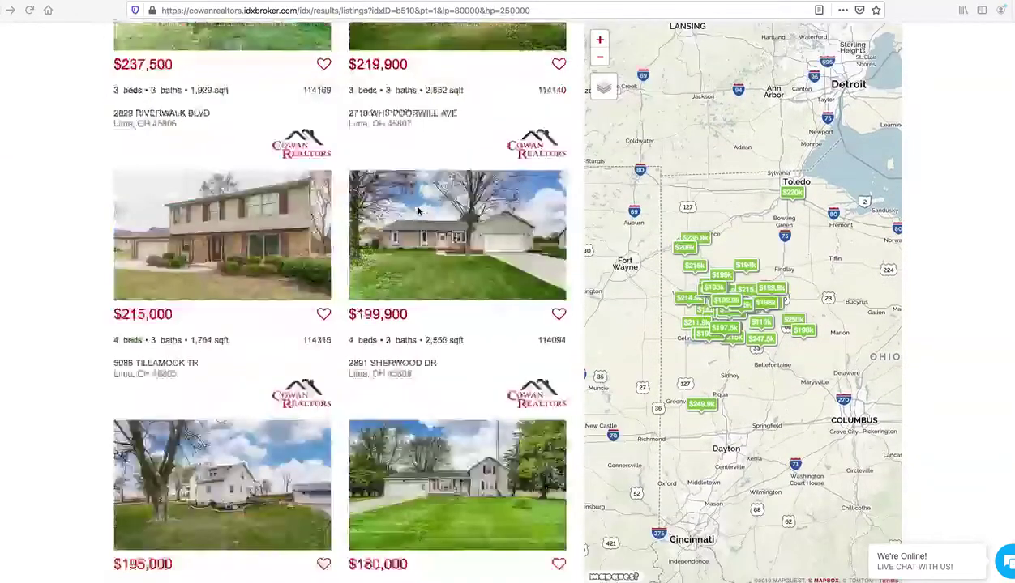
{"action": "scroll", "coordinate": [418, 212], "scroll_direction": "down", "scroll_amount": 7}
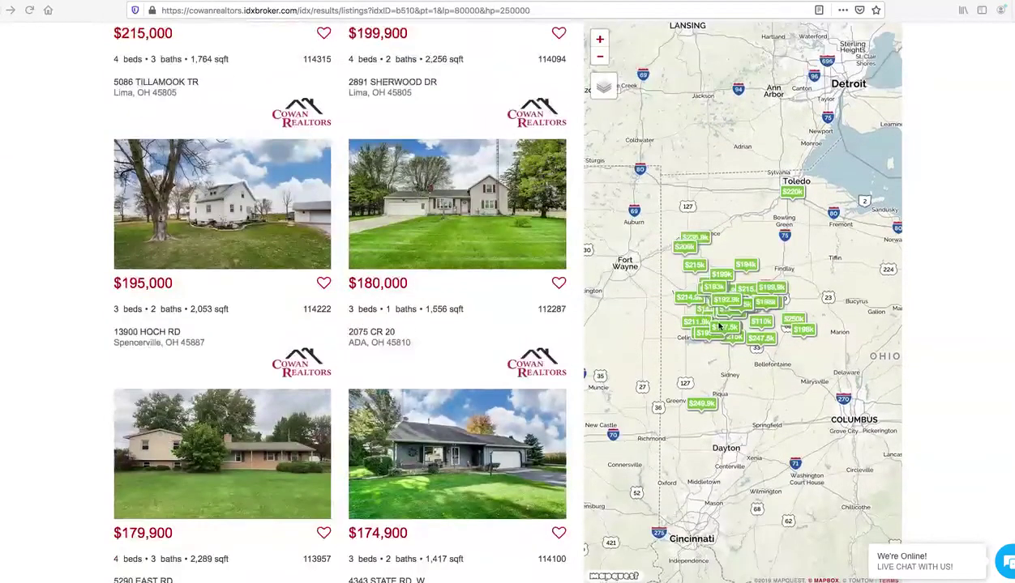
{"action": "scroll", "coordinate": [458, 338], "scroll_direction": "up", "scroll_amount": 9}
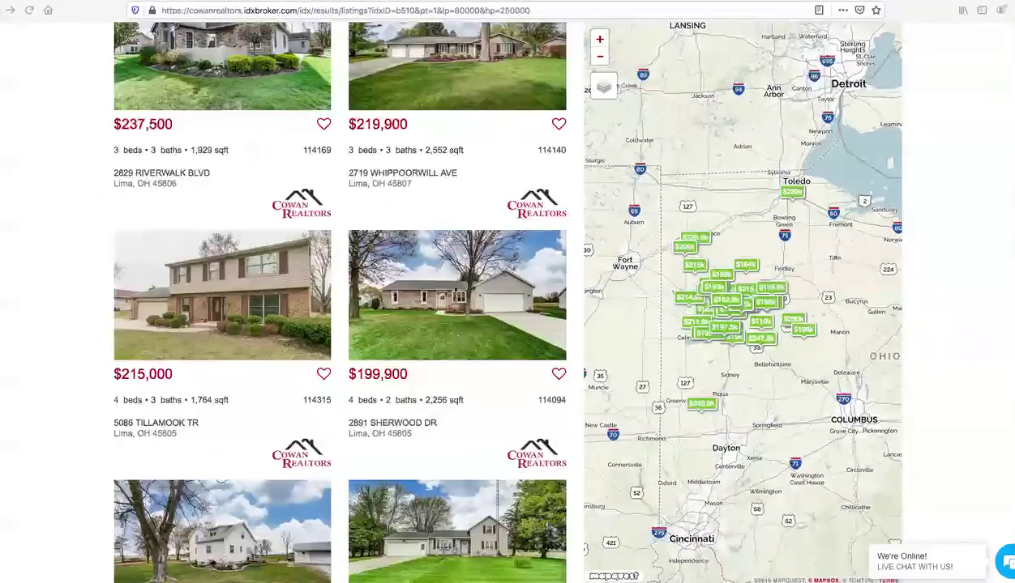
{"action": "scroll", "coordinate": [441, 282], "scroll_direction": "up", "scroll_amount": 4}
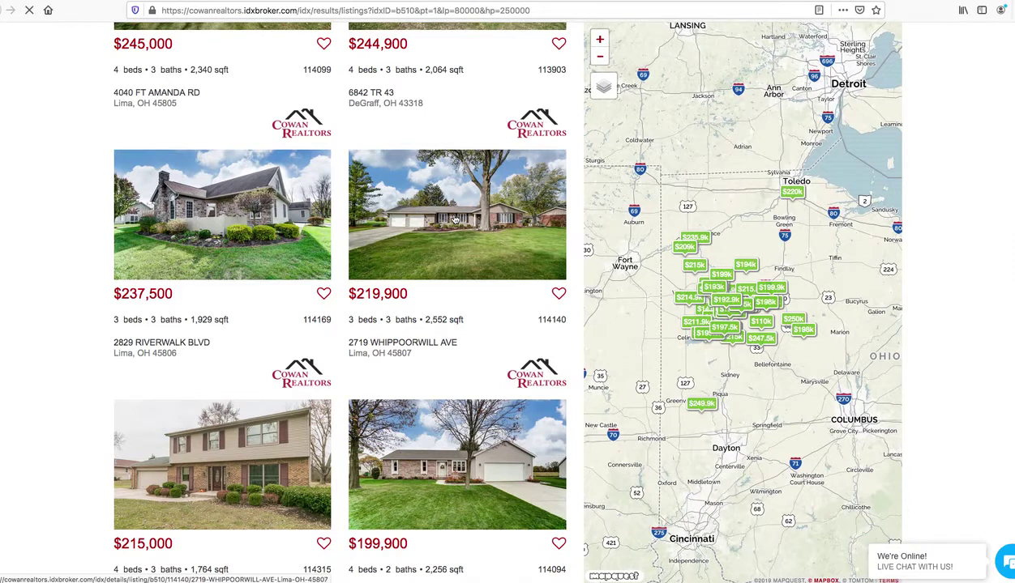
{"action": "left_click", "coordinate": [455, 218]}
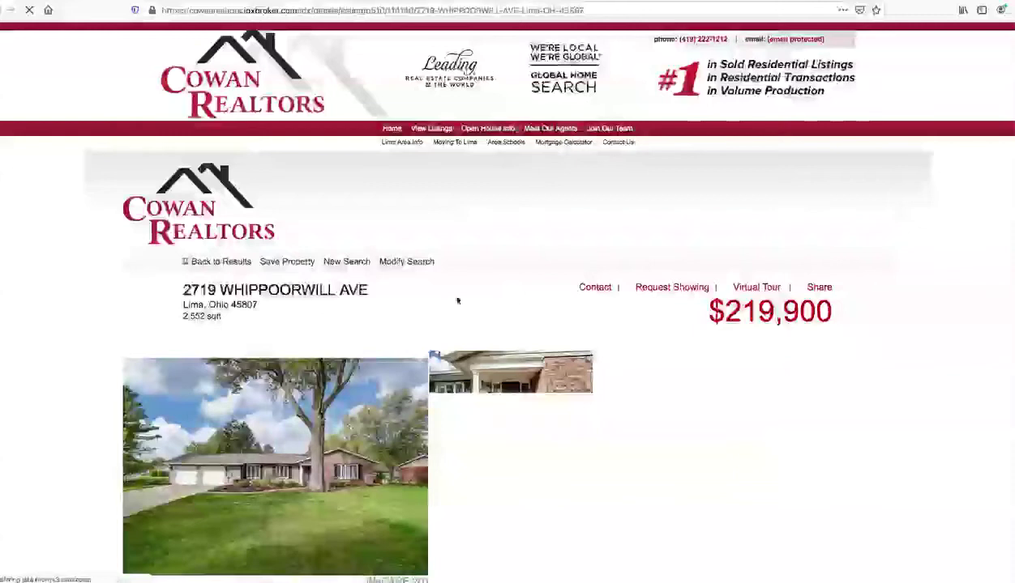
Step: Examine the listing page's photos, facts, contact form, and the recently viewed and popular listings at its end
{"action": "scroll", "coordinate": [811, 429], "scroll_direction": "down", "scroll_amount": 2}
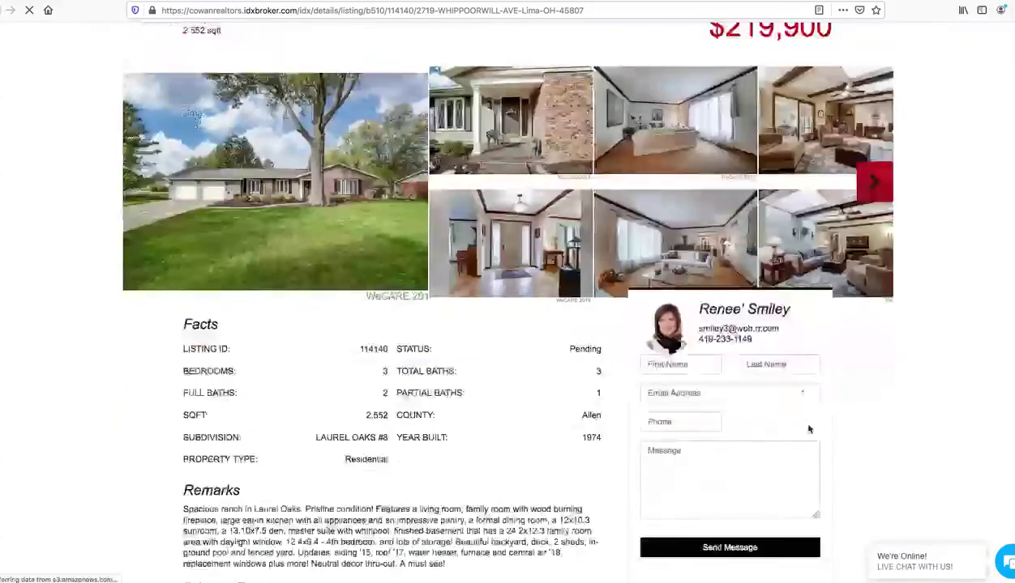
{"action": "scroll", "coordinate": [851, 407], "scroll_direction": "down", "scroll_amount": 4}
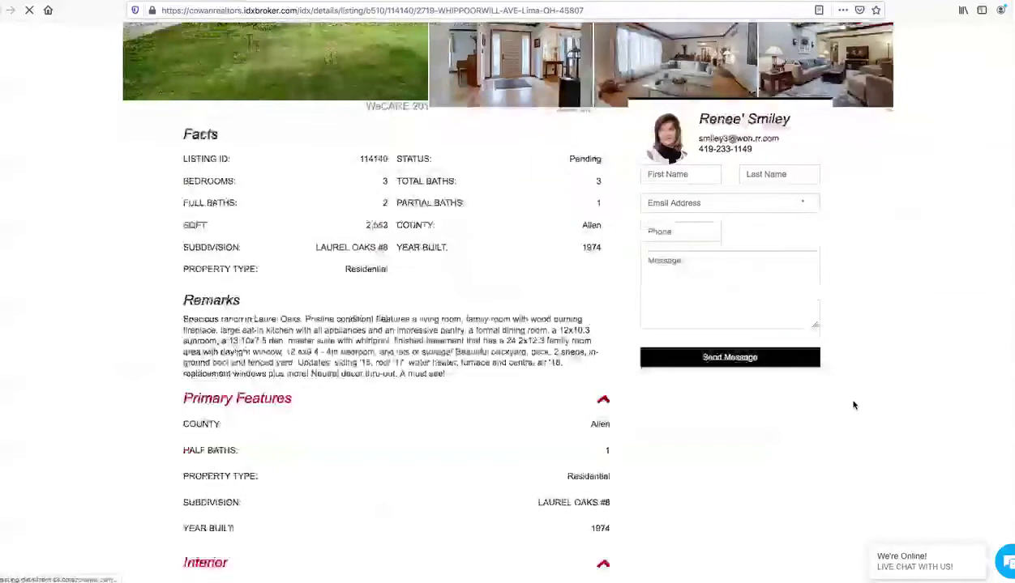
{"action": "scroll", "coordinate": [853, 406], "scroll_direction": "up", "scroll_amount": 5}
{"action": "left_click", "coordinate": [878, 218]}
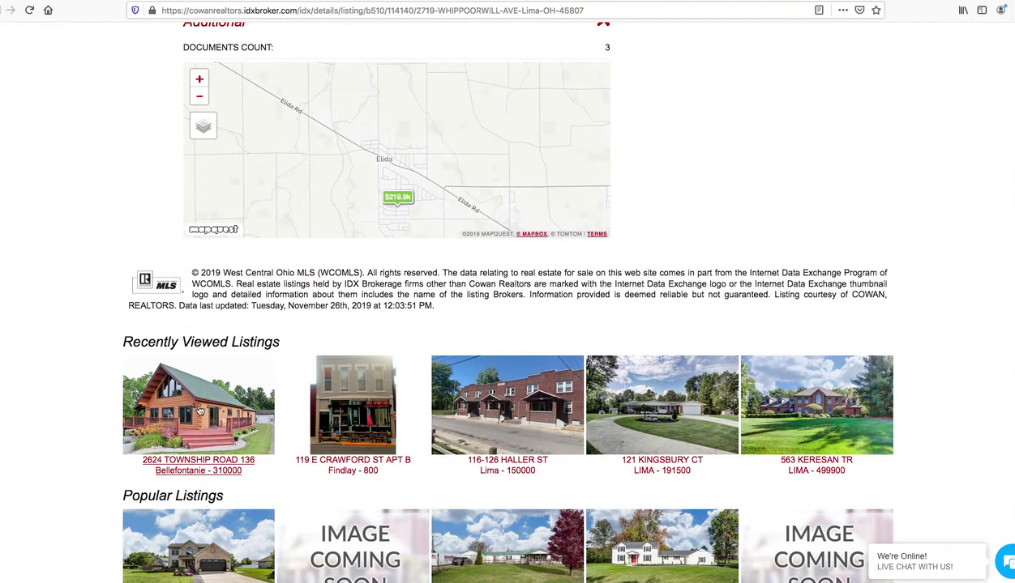
{"action": "scroll", "coordinate": [203, 415], "scroll_direction": "down", "scroll_amount": 1}
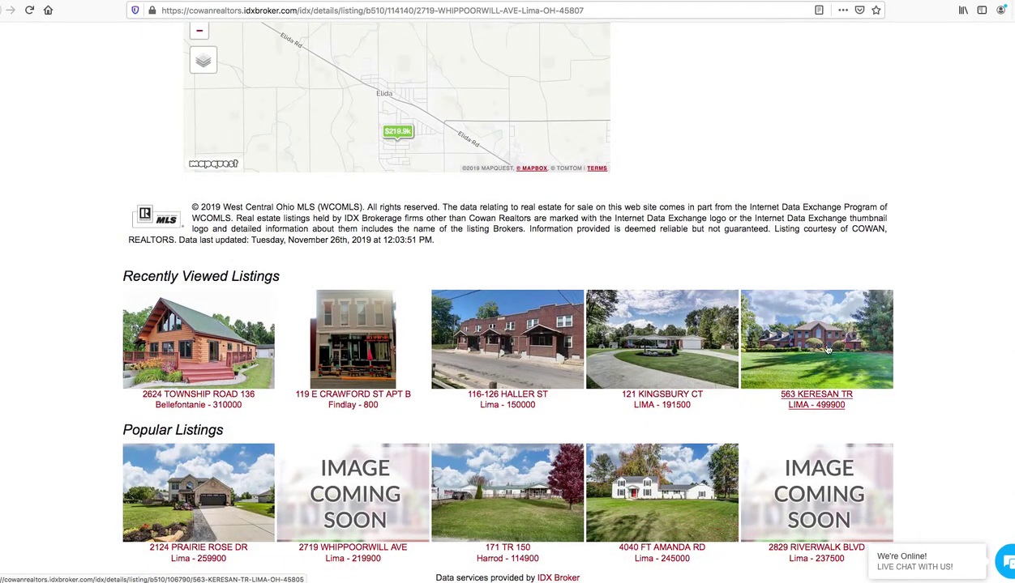
{"action": "scroll", "coordinate": [704, 392], "scroll_direction": "down", "scroll_amount": 1}
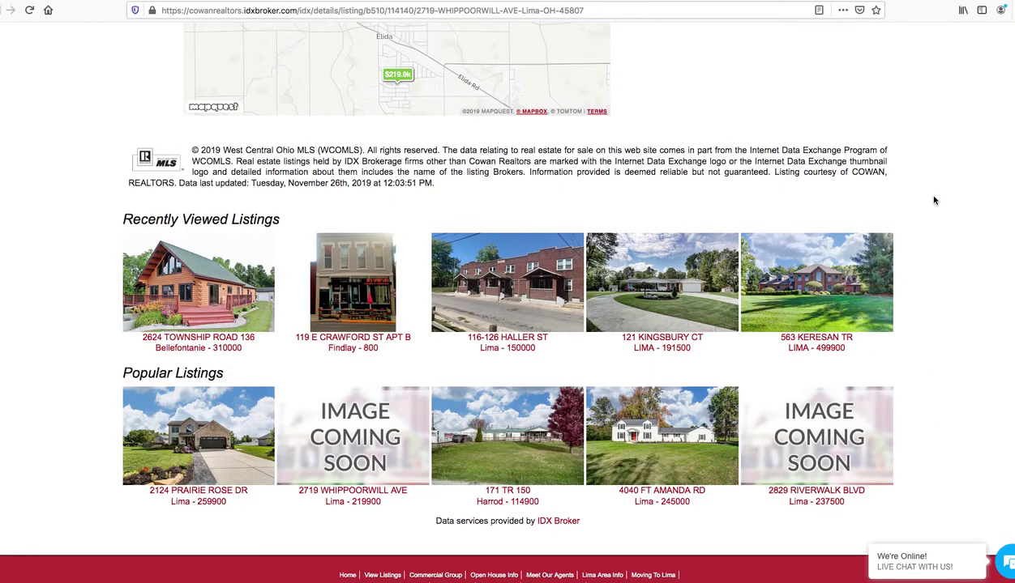
{"action": "scroll", "coordinate": [933, 200], "scroll_direction": "up", "scroll_amount": 5}
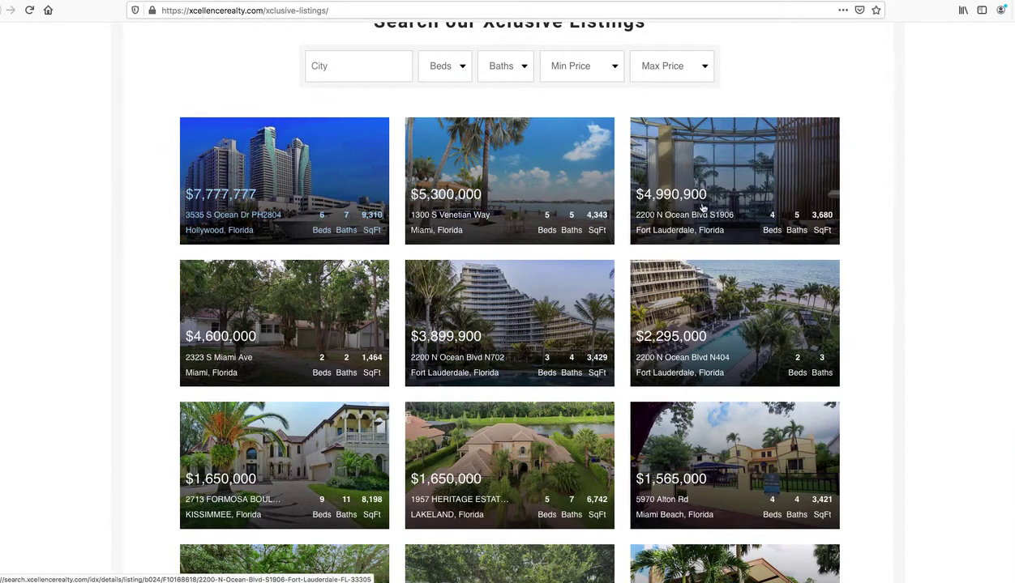
Step: Open the $2,295,000 Fort Lauderdale listing on the Xcellence Realty site and advance through its photo gallery
{"action": "left_click", "coordinate": [686, 350]}
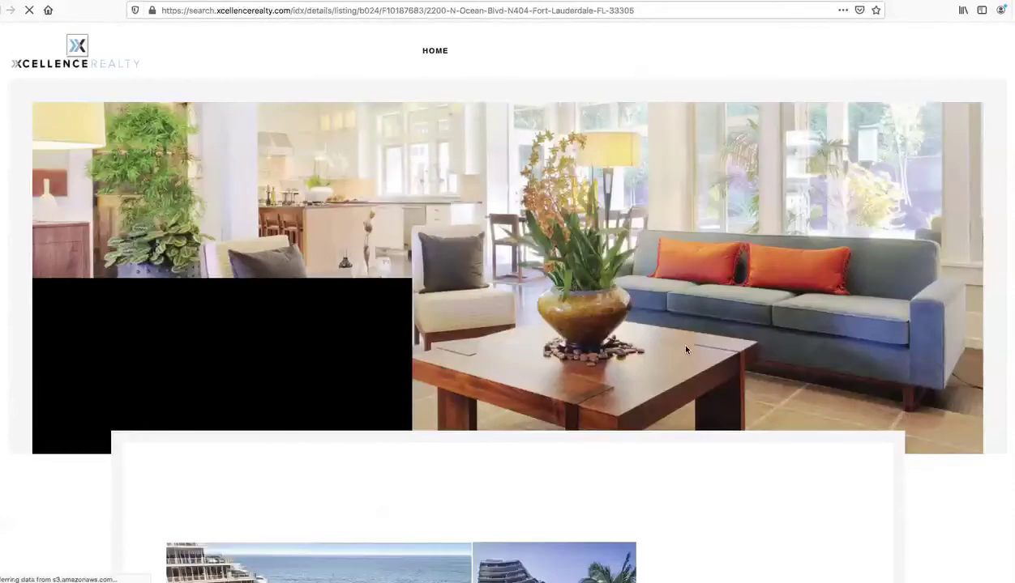
{"action": "scroll", "coordinate": [686, 350], "scroll_direction": "down", "scroll_amount": 5}
{"action": "scroll", "coordinate": [685, 350], "scroll_direction": "down", "scroll_amount": 3}
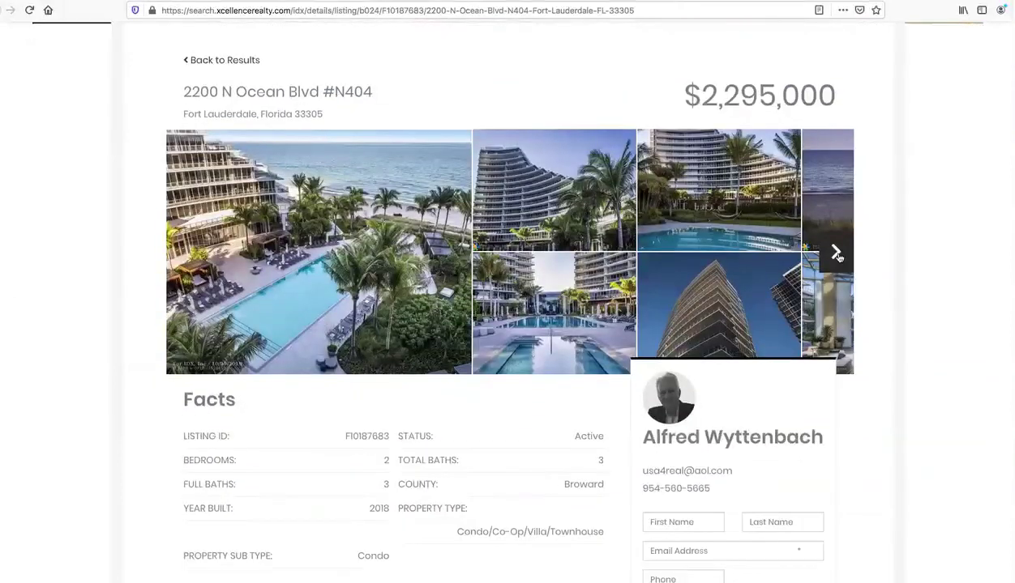
{"action": "left_click", "coordinate": [837, 256]}
{"action": "left_click", "coordinate": [837, 256]}
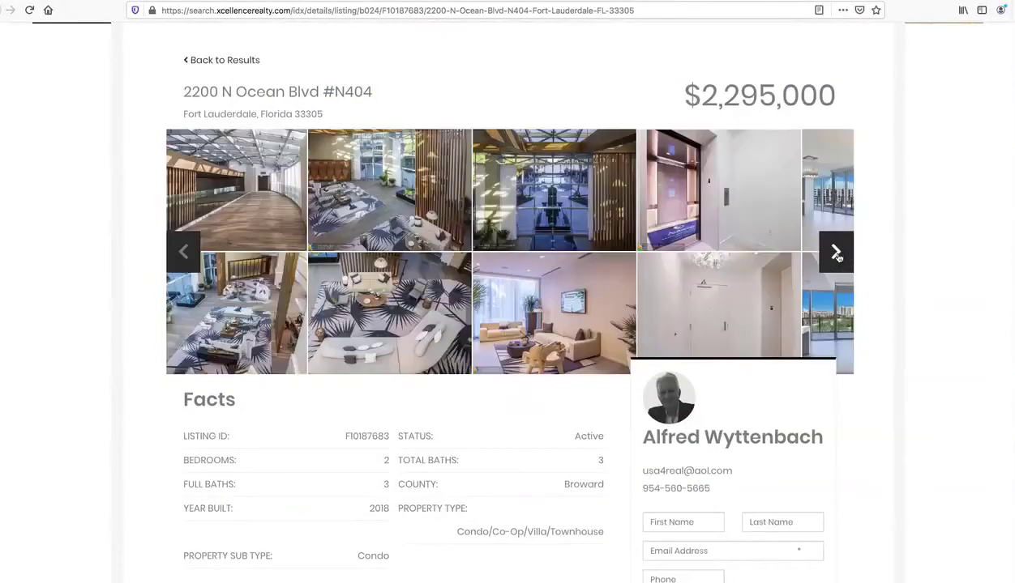
{"action": "left_click", "coordinate": [837, 255]}
{"action": "left_click", "coordinate": [837, 255]}
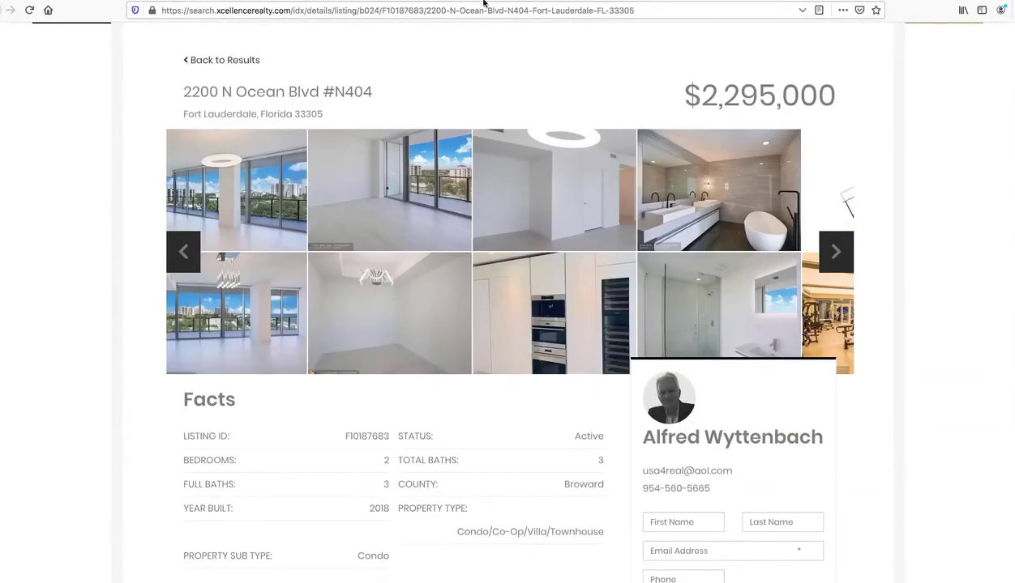
Step: Switch to the One Path Realty map search and zoom the map in one level
{"action": "left_click", "coordinate": [452, 1]}
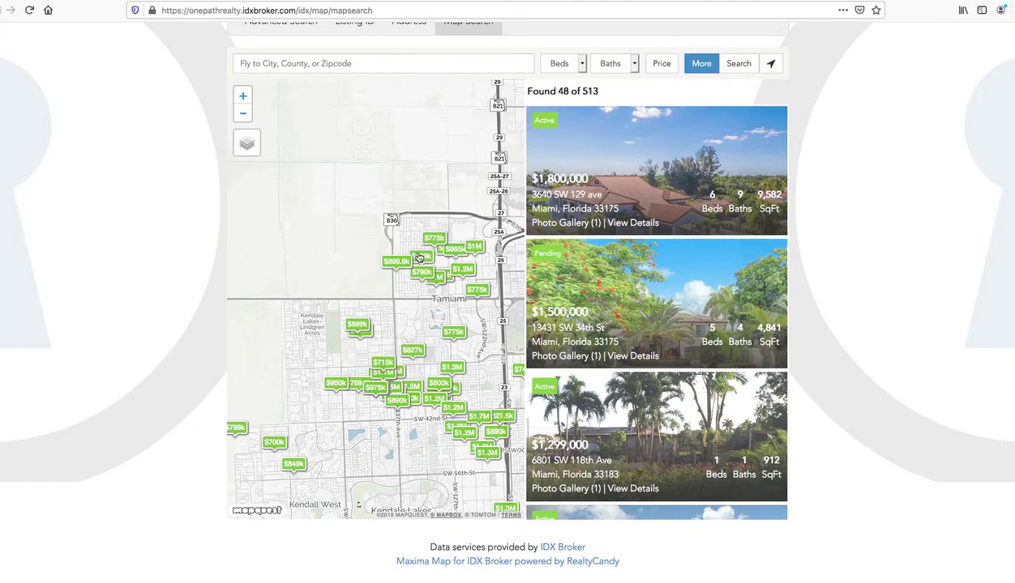
{"action": "scroll", "coordinate": [397, 227], "scroll_direction": "down", "scroll_amount": 1}
{"action": "left_click", "coordinate": [243, 75]}
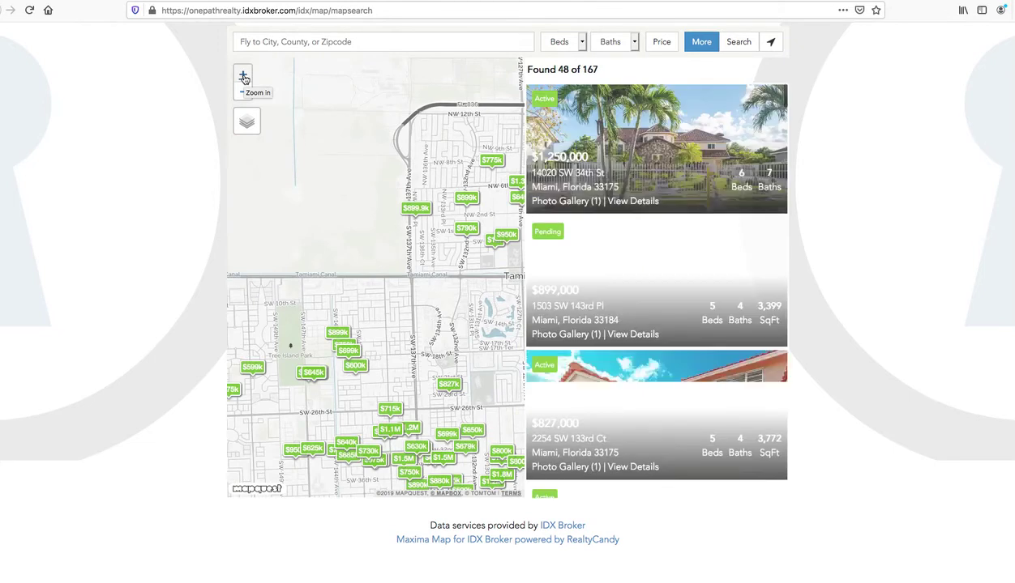
Step: Browse the listings found in the map area and open the $675,000 Miami property with 5 beds and 4 baths
{"action": "scroll", "coordinate": [710, 414], "scroll_direction": "down", "scroll_amount": 5}
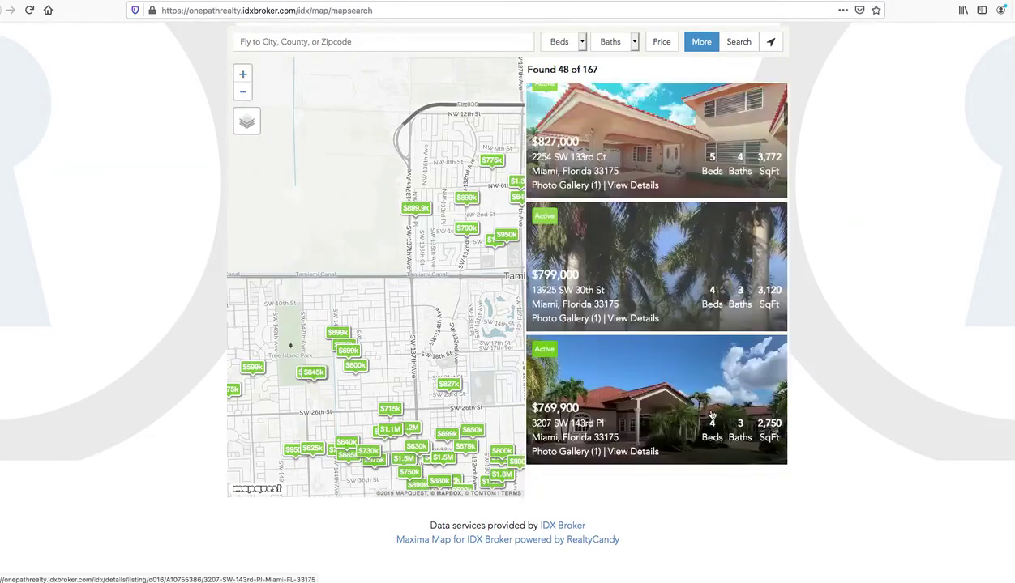
{"action": "scroll", "coordinate": [710, 414], "scroll_direction": "down", "scroll_amount": 3}
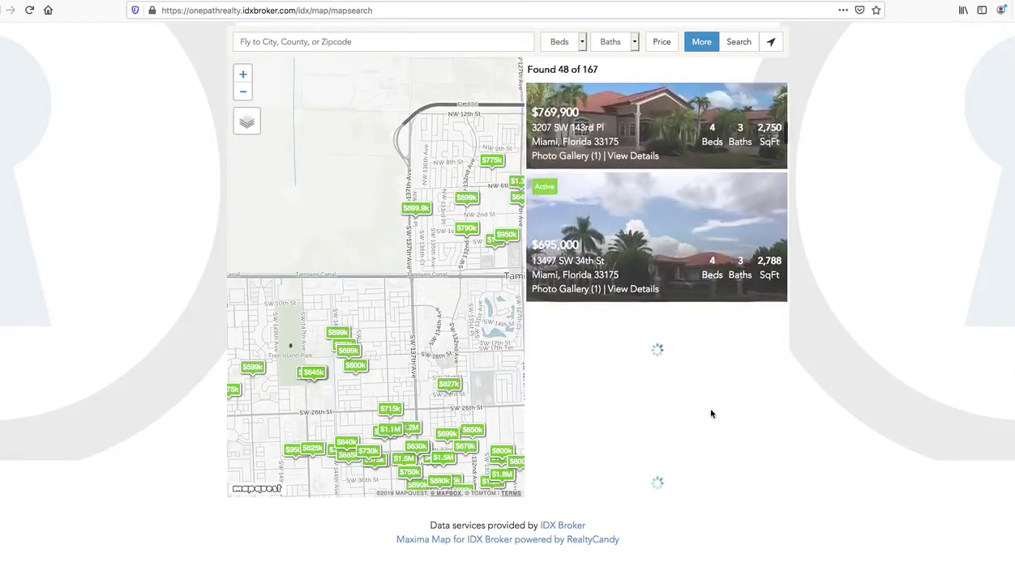
{"action": "scroll", "coordinate": [710, 414], "scroll_direction": "down", "scroll_amount": 1}
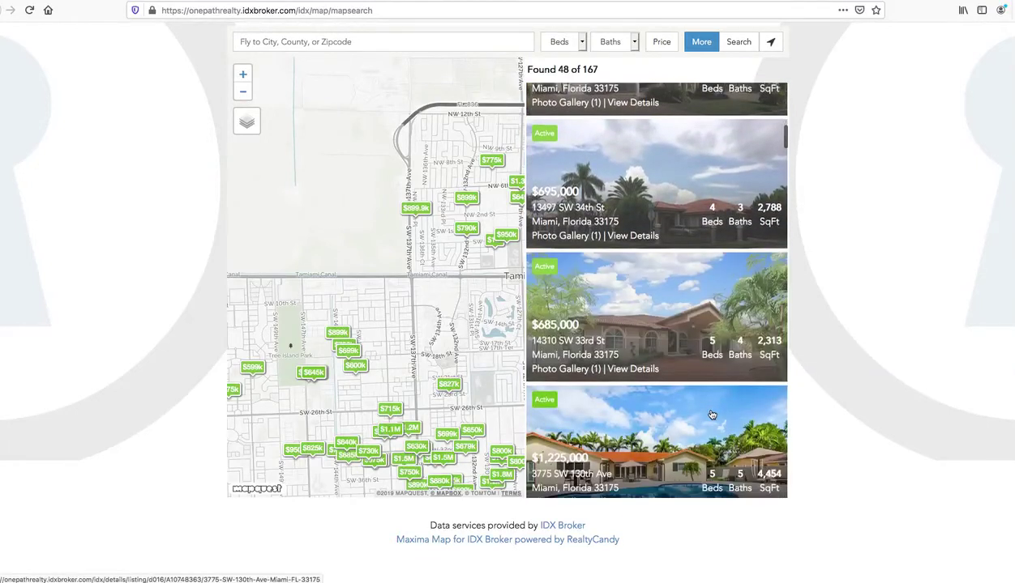
{"action": "scroll", "coordinate": [711, 414], "scroll_direction": "down", "scroll_amount": 1}
{"action": "scroll", "coordinate": [710, 414], "scroll_direction": "down", "scroll_amount": 3}
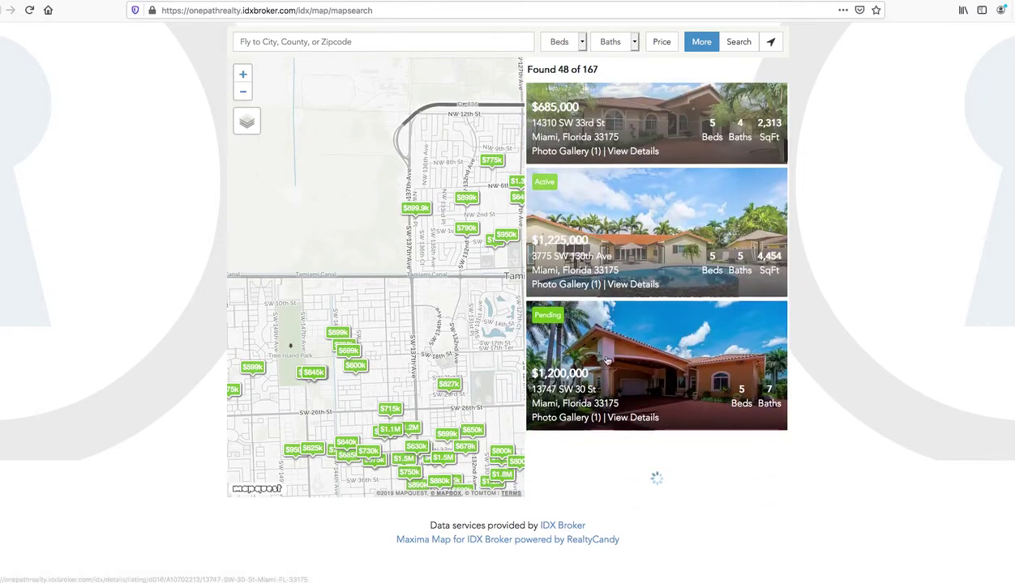
{"action": "scroll", "coordinate": [624, 386], "scroll_direction": "down", "scroll_amount": 2}
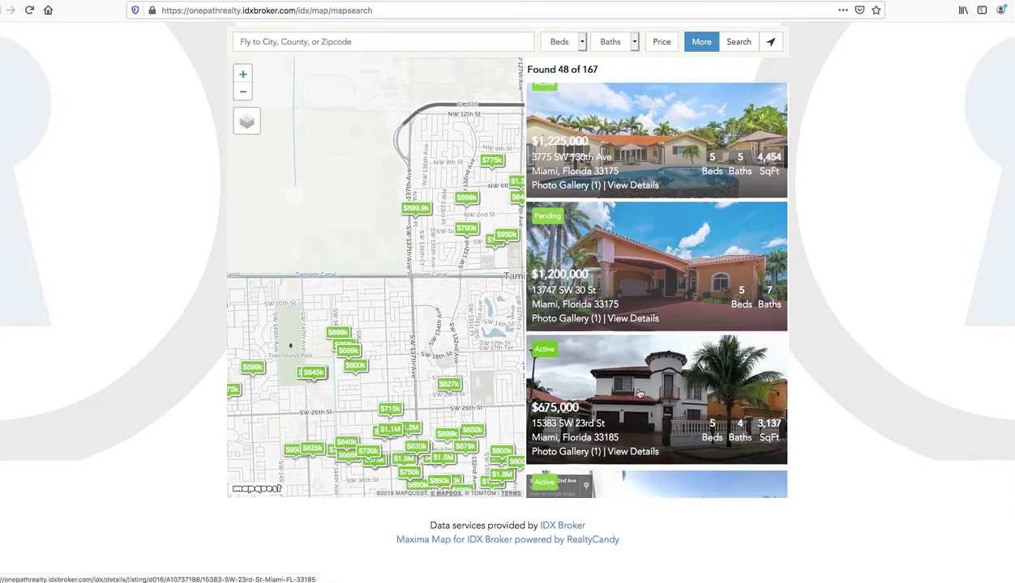
{"action": "left_click", "coordinate": [639, 394]}
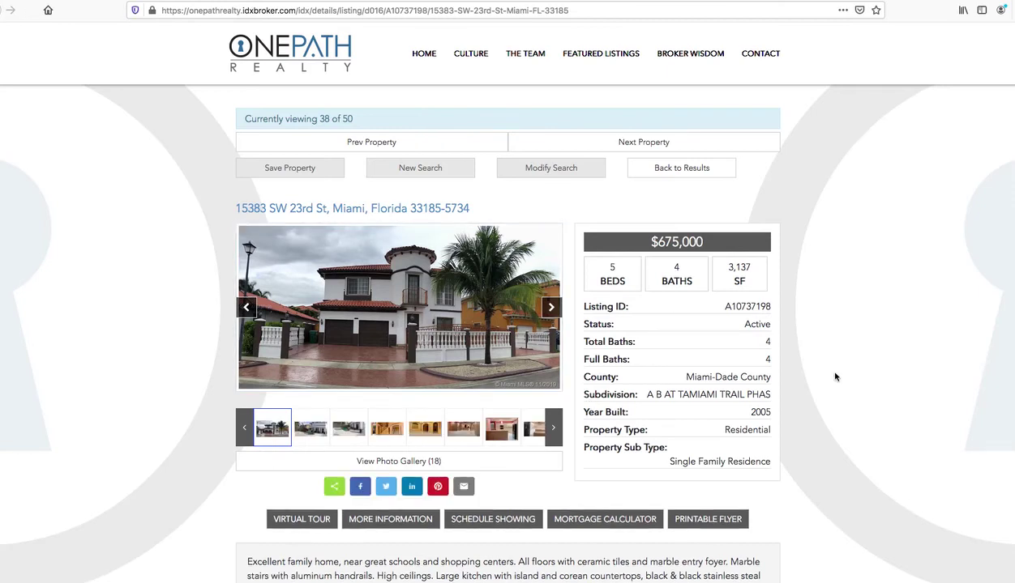
Step: Examine the $675,000 listing page, including its information request form and its recently viewed and popular listings
{"action": "scroll", "coordinate": [835, 374], "scroll_direction": "down", "scroll_amount": 3}
{"action": "scroll", "coordinate": [834, 377], "scroll_direction": "down", "scroll_amount": 15}
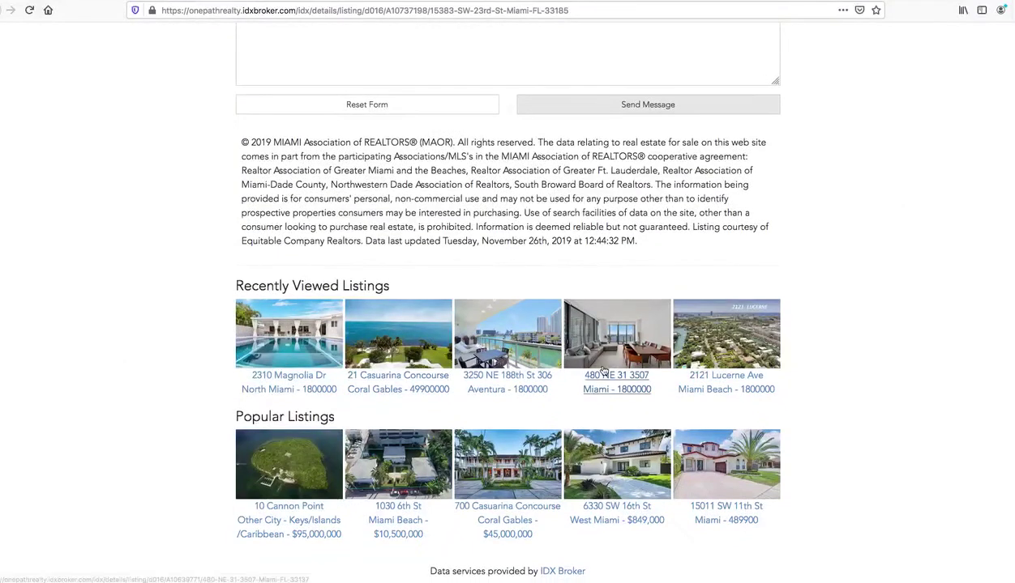
{"action": "scroll", "coordinate": [869, 327], "scroll_direction": "up", "scroll_amount": 10}
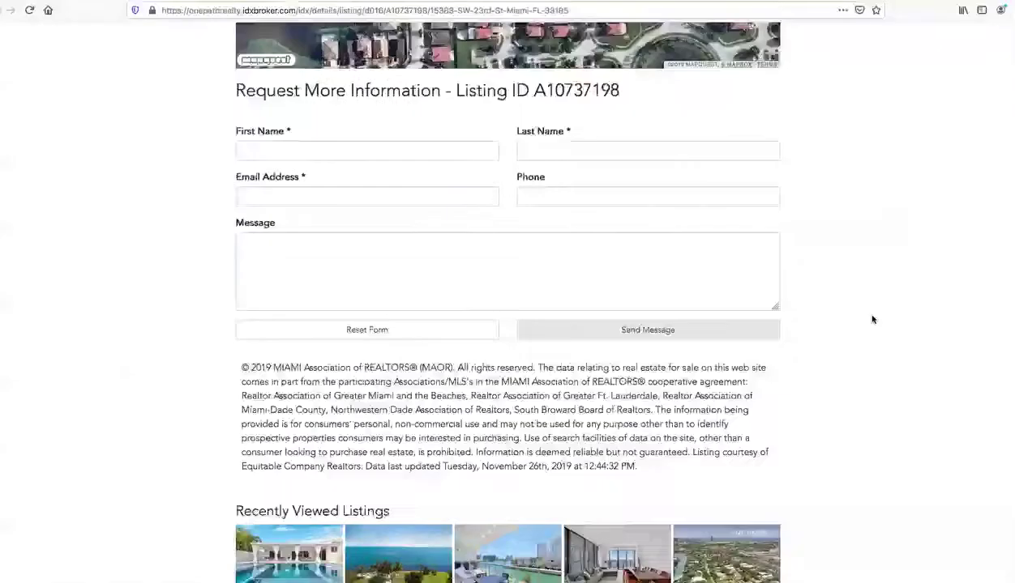
{"action": "scroll", "coordinate": [872, 319], "scroll_direction": "up", "scroll_amount": 15}
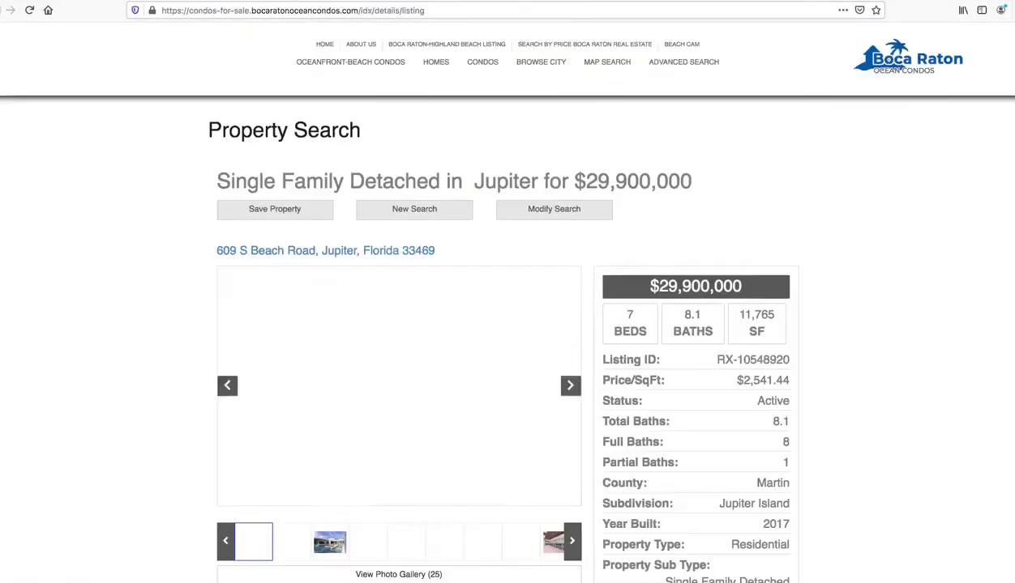
Step: Review the layout of the $29,900,000 Jupiter listing's details page on the Boca Raton Ocean Condos site
{"action": "scroll", "coordinate": [874, 417], "scroll_direction": "down", "scroll_amount": 5}
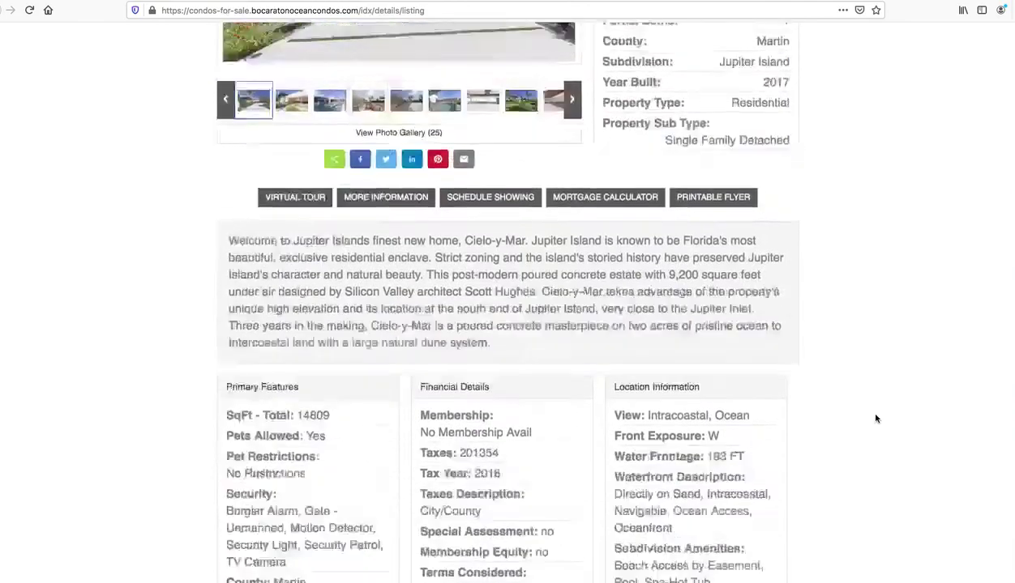
{"action": "scroll", "coordinate": [875, 416], "scroll_direction": "up", "scroll_amount": 5}
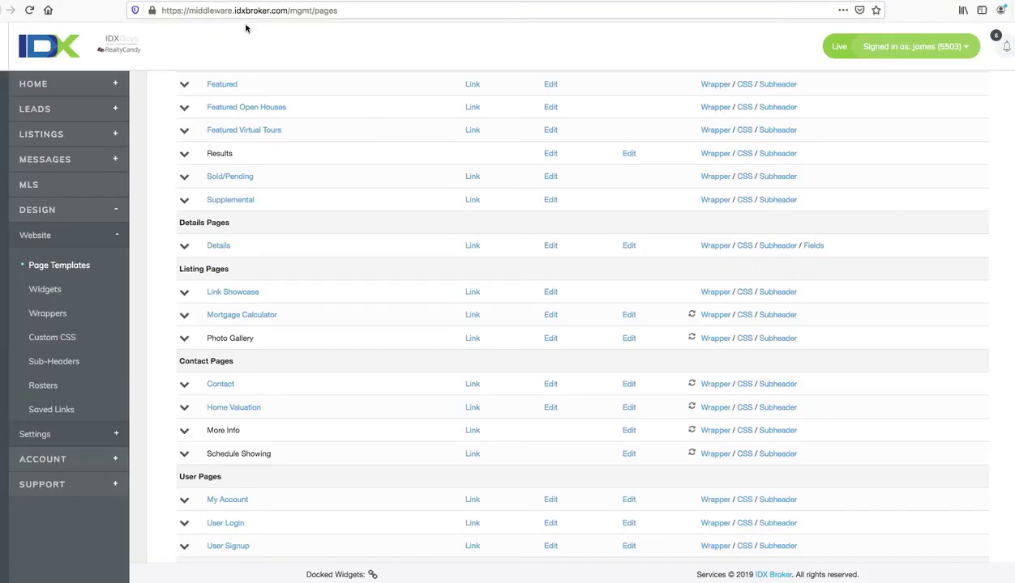
Step: Change the IDX Broker Details page template to Sweet Layout
{"action": "left_click", "coordinate": [629, 247]}
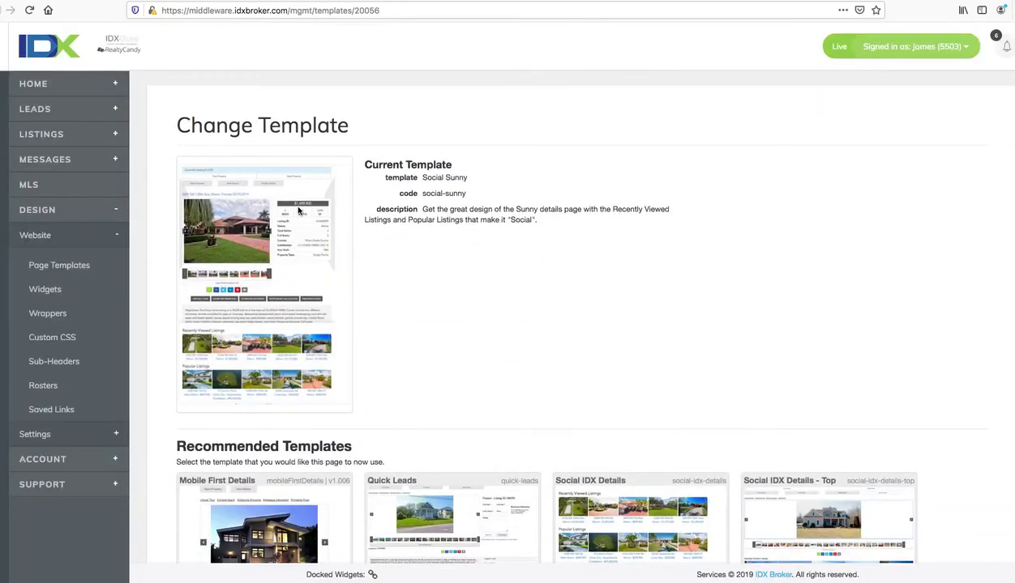
{"action": "scroll", "coordinate": [508, 327], "scroll_direction": "down", "scroll_amount": 3}
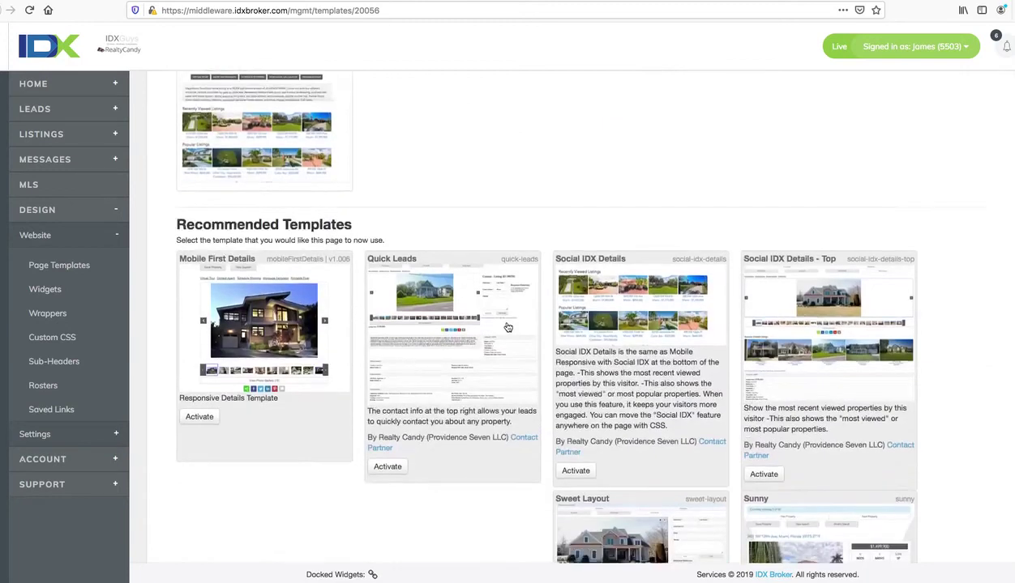
{"action": "scroll", "coordinate": [508, 326], "scroll_direction": "down", "scroll_amount": 1}
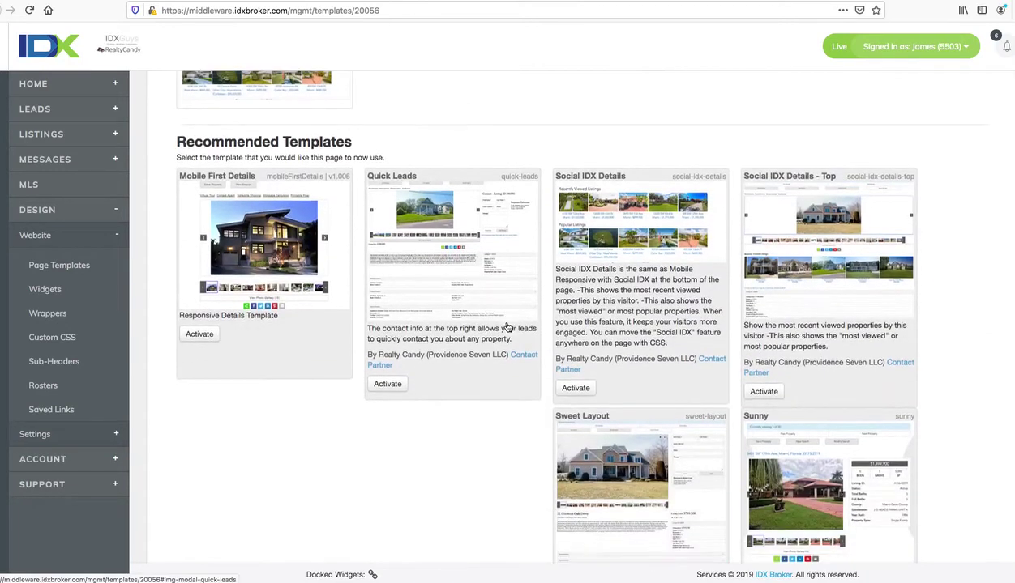
{"action": "scroll", "coordinate": [507, 322], "scroll_direction": "down", "scroll_amount": 1}
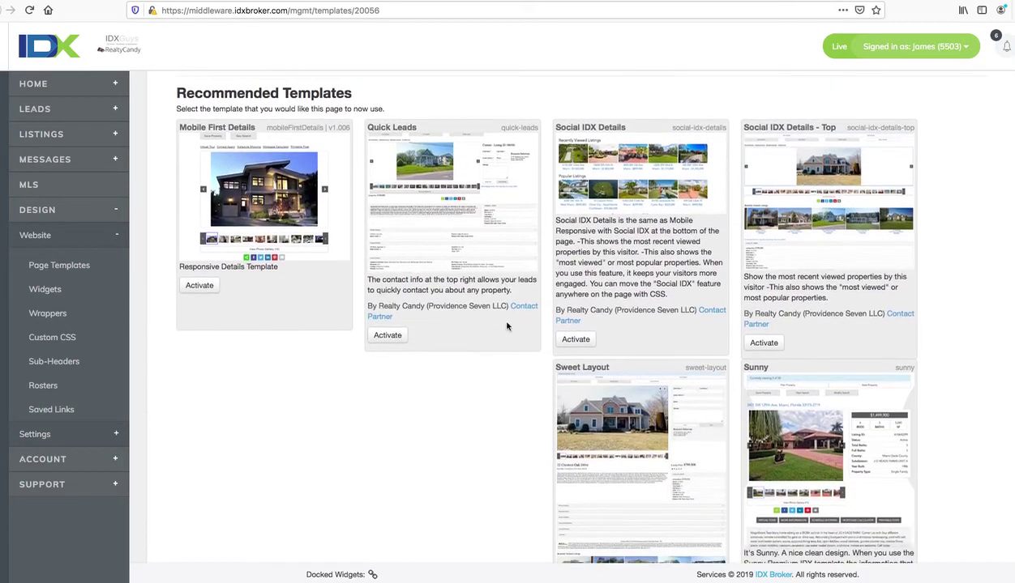
{"action": "scroll", "coordinate": [532, 452], "scroll_direction": "down", "scroll_amount": 2}
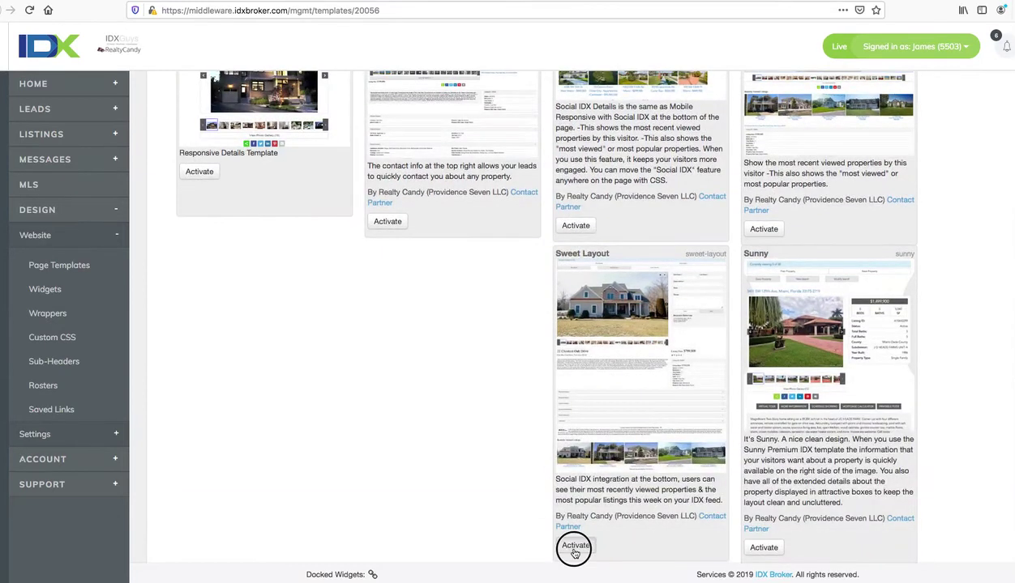
{"action": "left_click", "coordinate": [572, 546]}
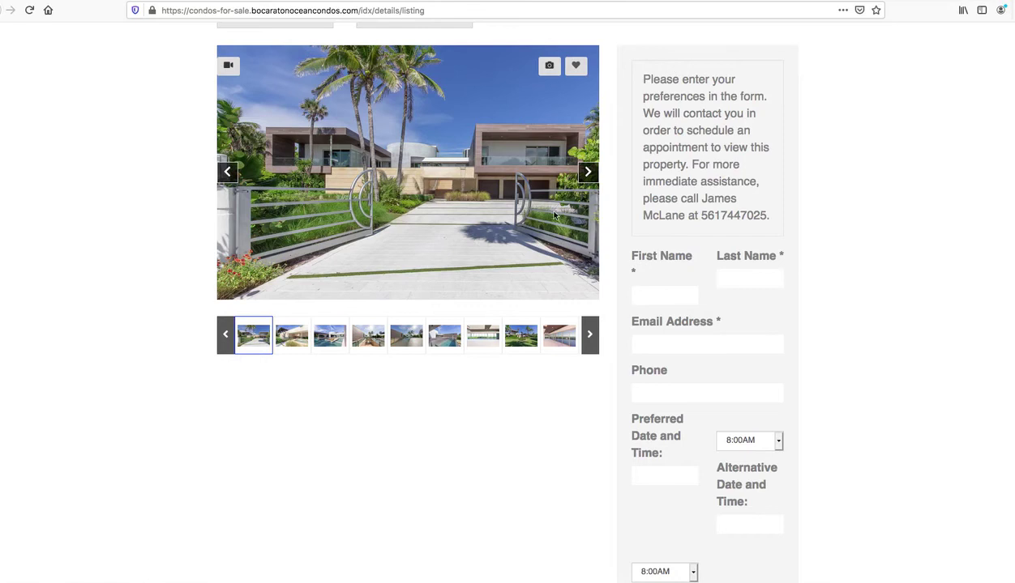
Step: Review the Sweet Layout design on the $29,900,000 Jupiter listing, from the showing request form down to the recently viewed listings
{"action": "scroll", "coordinate": [690, 249], "scroll_direction": "down", "scroll_amount": 8}
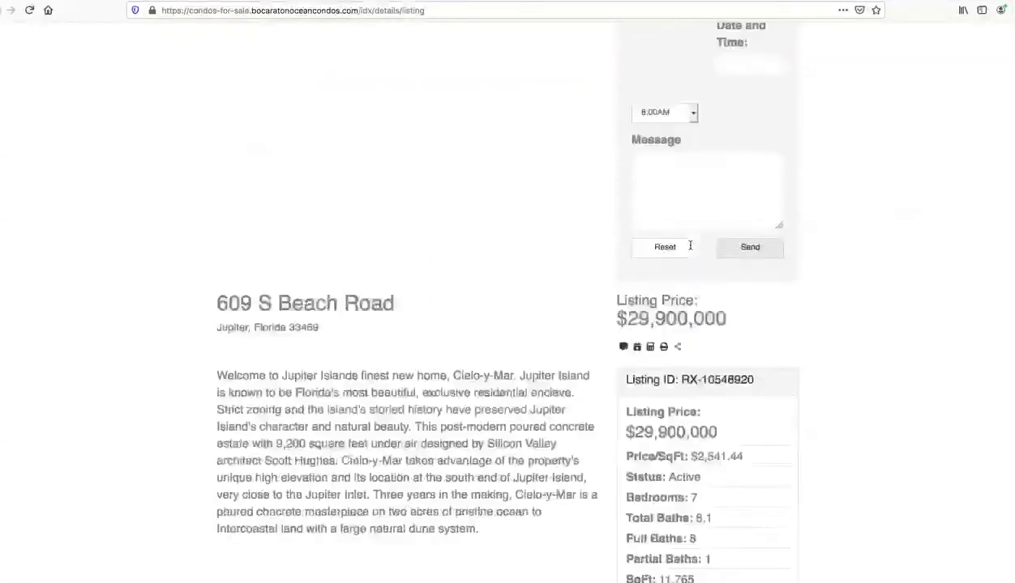
{"action": "scroll", "coordinate": [689, 249], "scroll_direction": "down", "scroll_amount": 5}
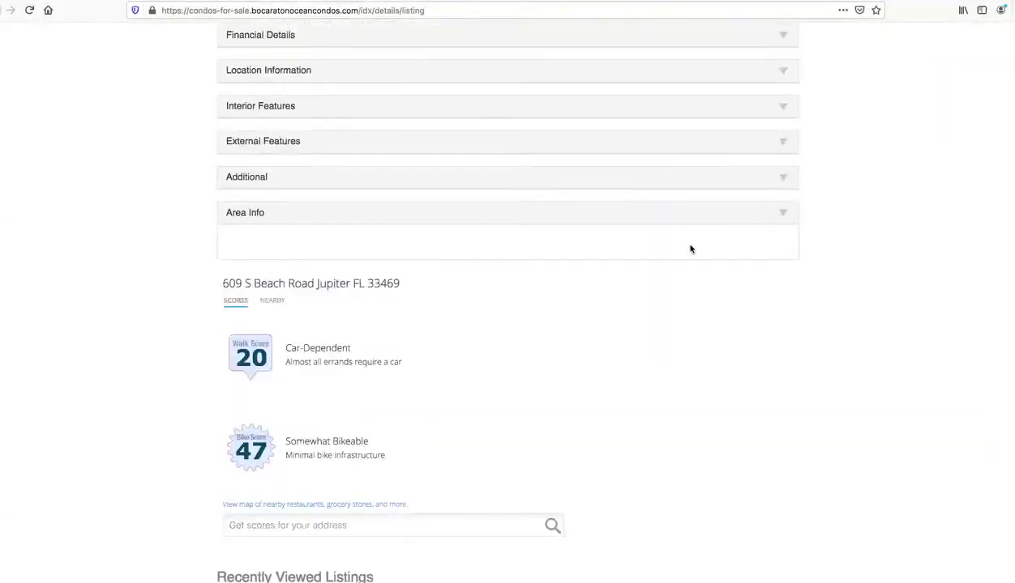
{"action": "scroll", "coordinate": [655, 211], "scroll_direction": "down", "scroll_amount": 4}
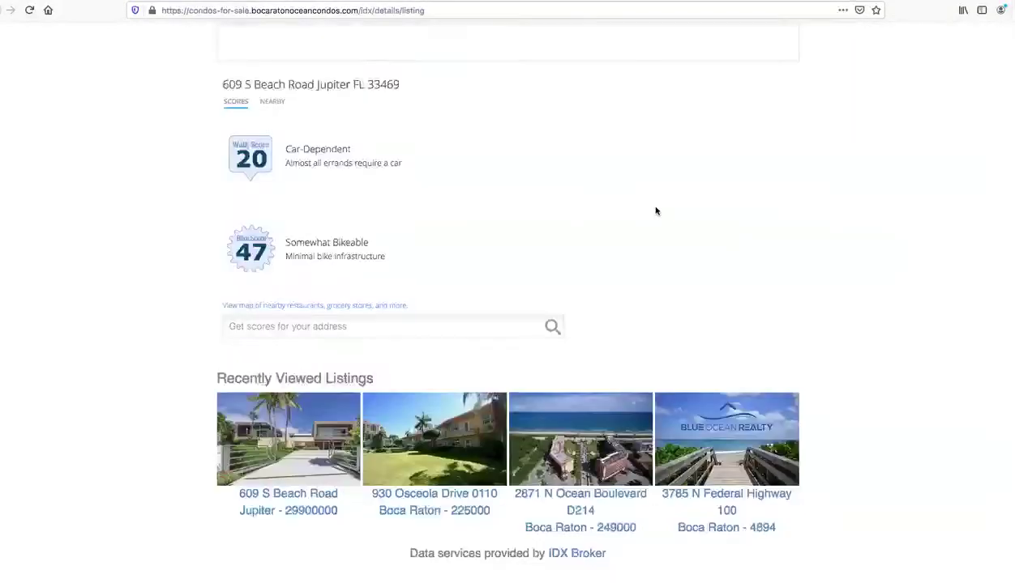
{"action": "scroll", "coordinate": [656, 211], "scroll_direction": "up", "scroll_amount": 15}
{"action": "mouse_move", "coordinate": [330, 43]}
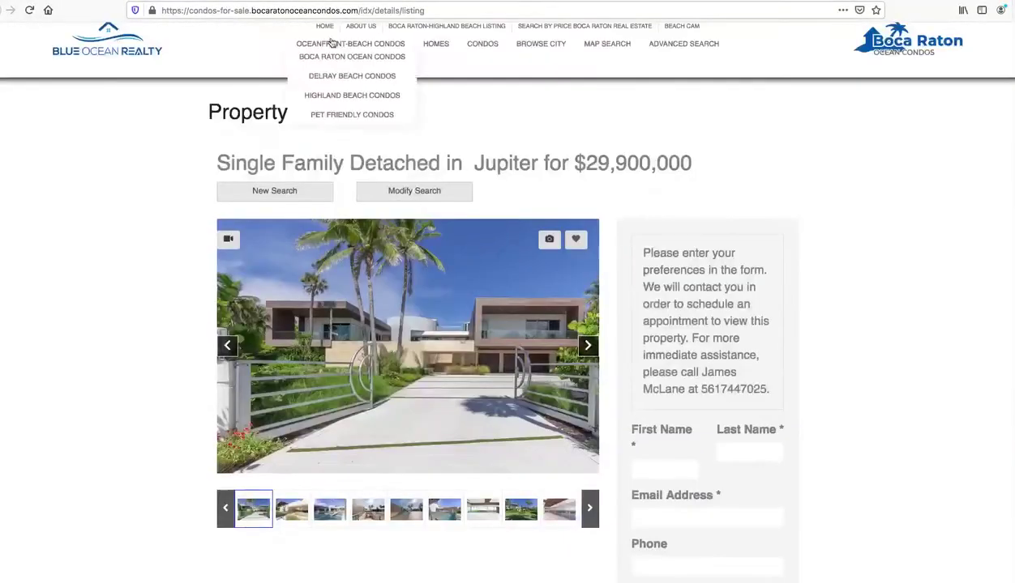
Step: Return to the IDX Broker template list and activate the Premium details page template
{"action": "left_click", "coordinate": [223, 3]}
{"action": "scroll", "coordinate": [598, 370], "scroll_direction": "down", "scroll_amount": 4}
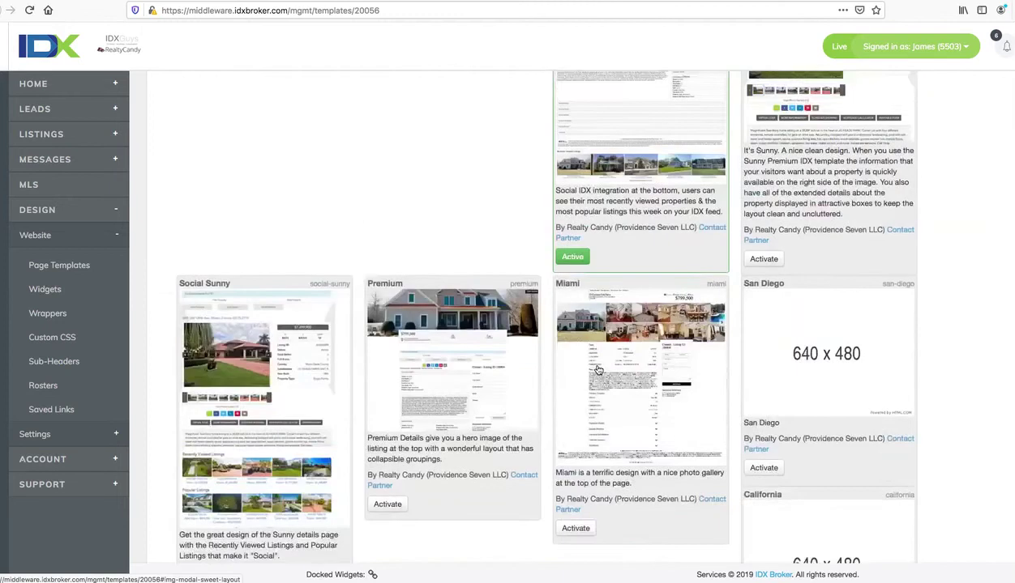
{"action": "left_click", "coordinate": [387, 420]}
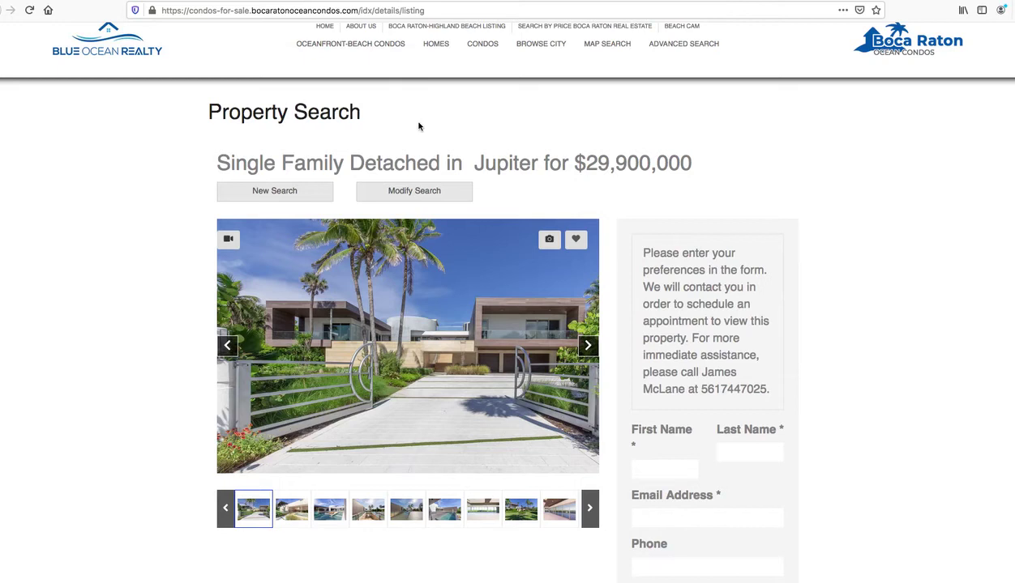
Step: Reload the Jupiter listing and review the Premium layout's hero image, property details and Schedule a Showing form
{"action": "key", "text": "super+r"}
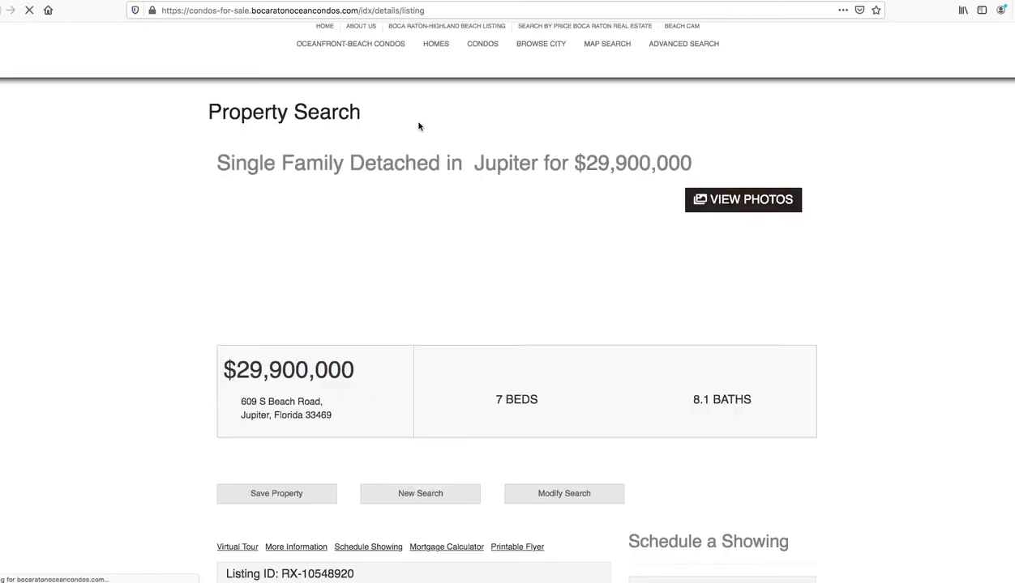
{"action": "scroll", "coordinate": [459, 182], "scroll_direction": "down", "scroll_amount": 3}
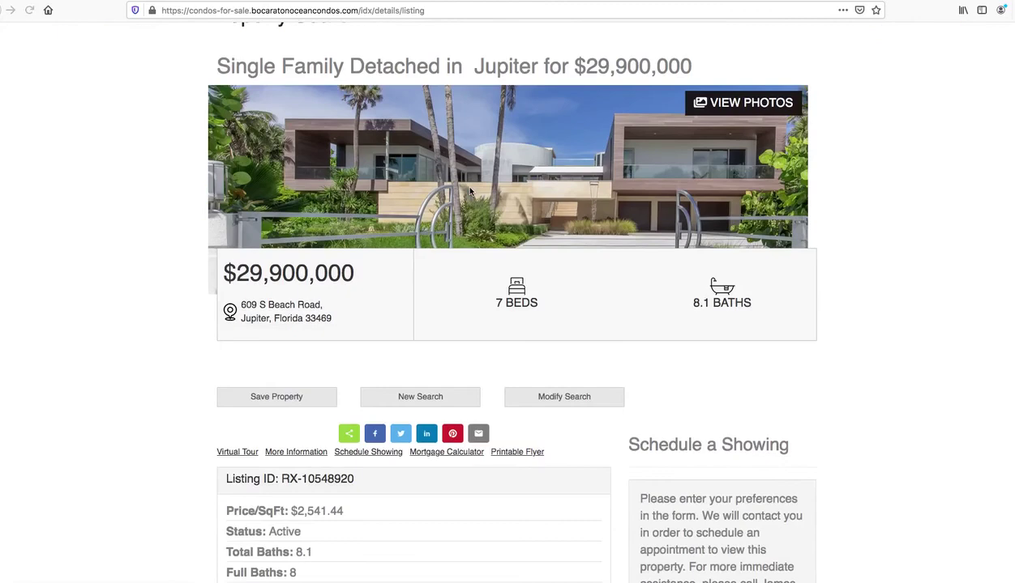
{"action": "scroll", "coordinate": [480, 212], "scroll_direction": "down", "scroll_amount": 10}
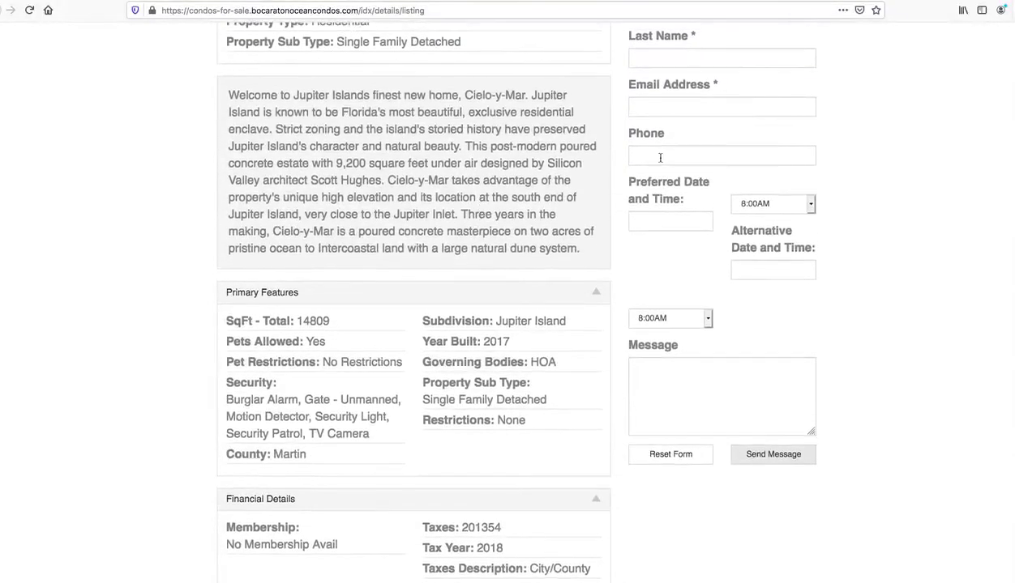
{"action": "scroll", "coordinate": [403, 154], "scroll_direction": "up", "scroll_amount": 10}
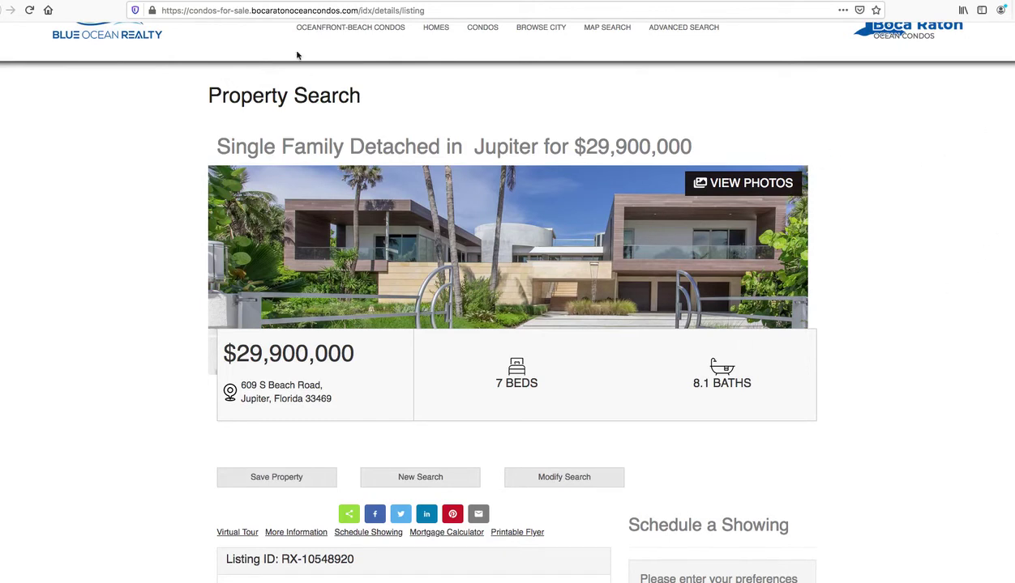
Step: Activate the San Diego details page template in IDX Broker and return to the Jupiter listing page
{"action": "left_click", "coordinate": [220, 2]}
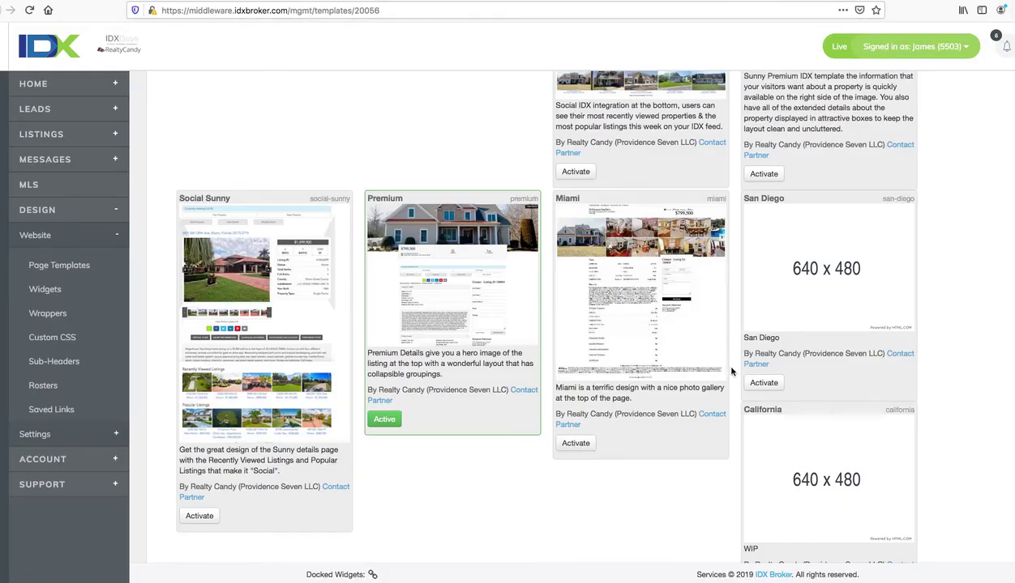
{"action": "left_click", "coordinate": [763, 384]}
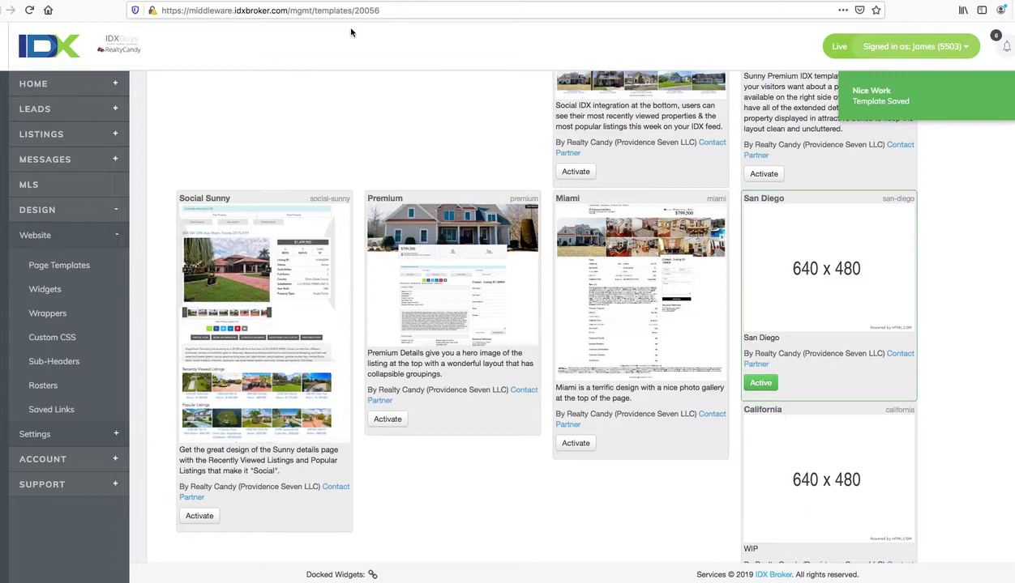
{"action": "key", "text": "ctrl+Tab"}
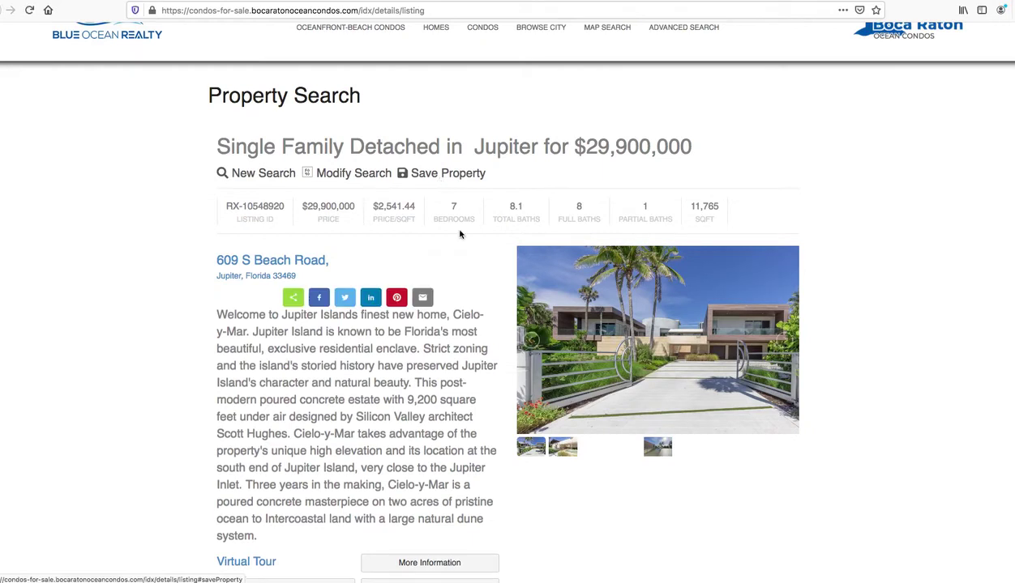
Step: Review the San Diego layout, viewing the Financial Details, Location Information, Interior Features and External Features sections of the Jupiter listing
{"action": "scroll", "coordinate": [460, 234], "scroll_direction": "down", "scroll_amount": 2}
{"action": "scroll", "coordinate": [459, 233], "scroll_direction": "down", "scroll_amount": 7}
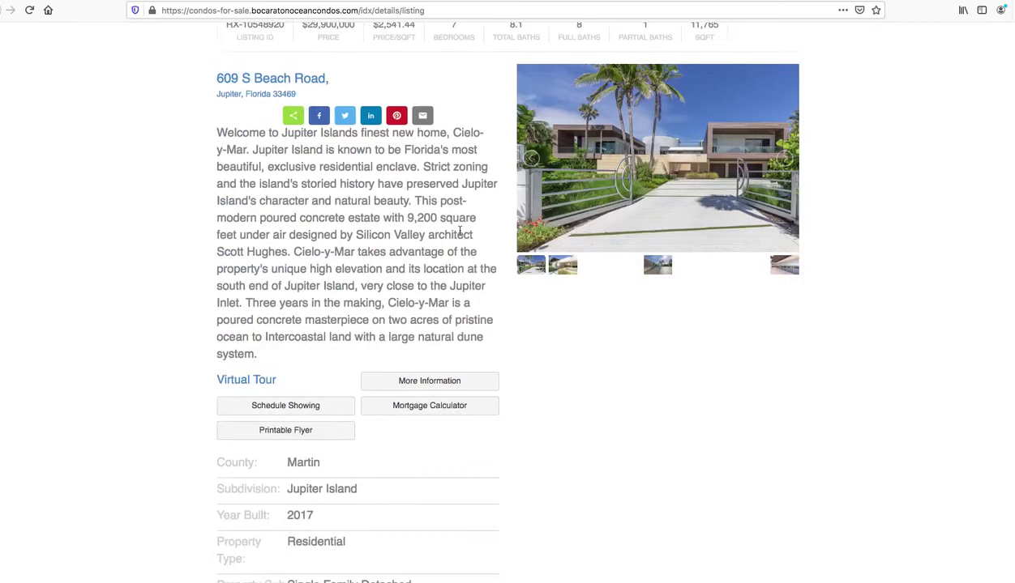
{"action": "left_click", "coordinate": [381, 462]}
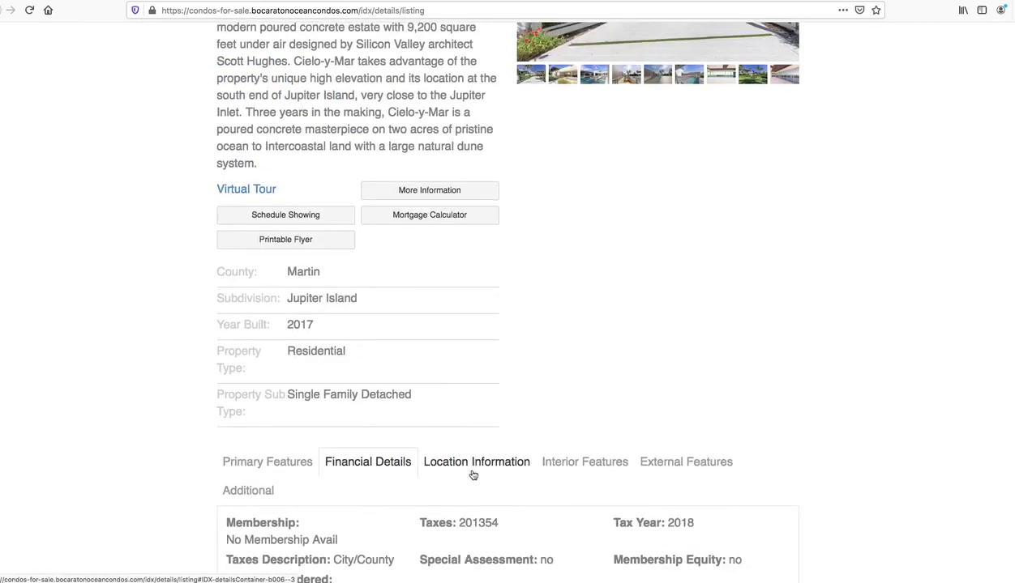
{"action": "scroll", "coordinate": [469, 473], "scroll_direction": "down", "scroll_amount": 4}
{"action": "left_click", "coordinate": [482, 294]}
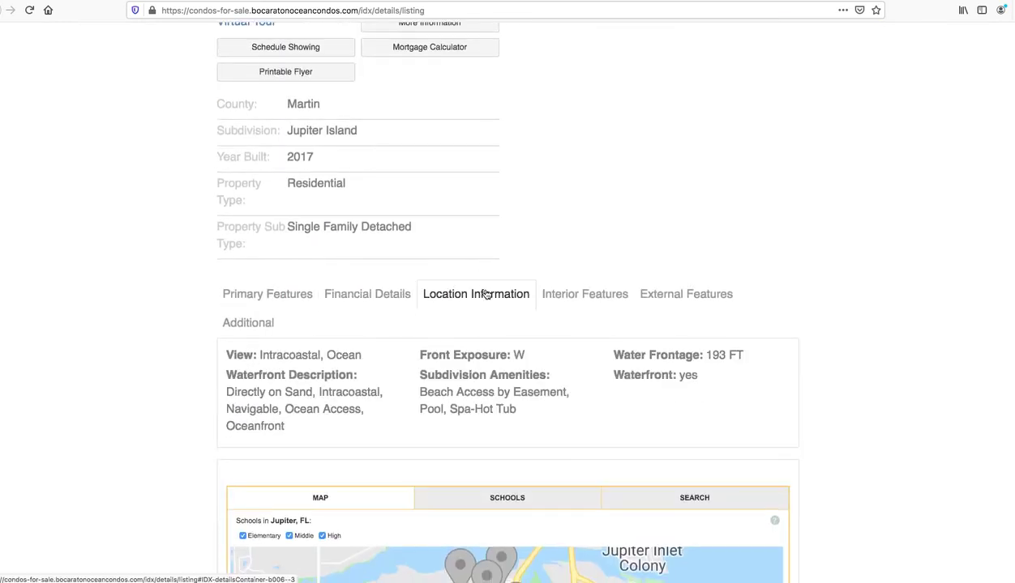
{"action": "left_click", "coordinate": [585, 293]}
{"action": "left_click", "coordinate": [685, 297]}
{"action": "scroll", "coordinate": [599, 171], "scroll_direction": "up", "scroll_amount": 10}
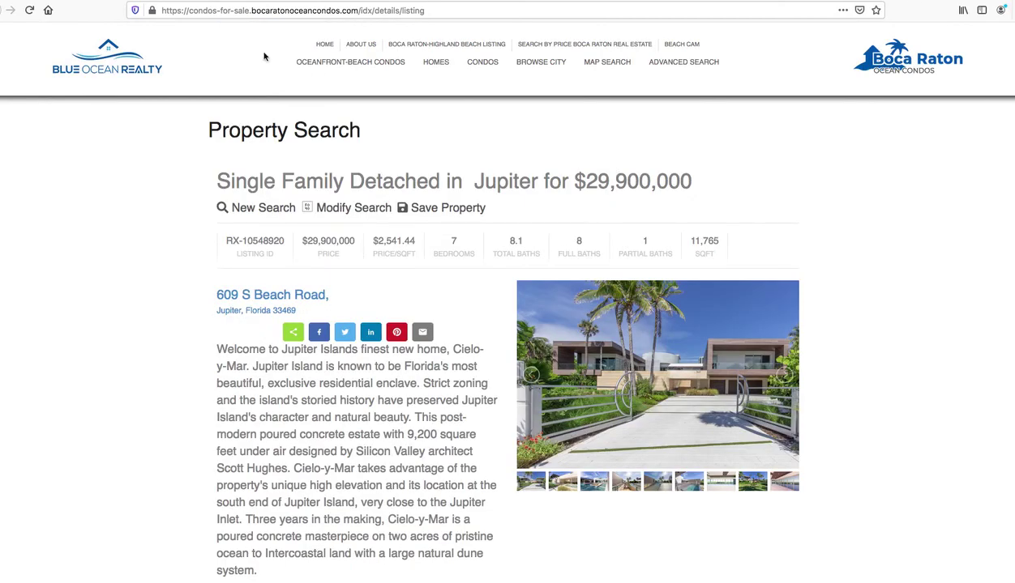
Step: Return to the IDX Broker template list and activate the California details page template
{"action": "left_click", "coordinate": [227, 3]}
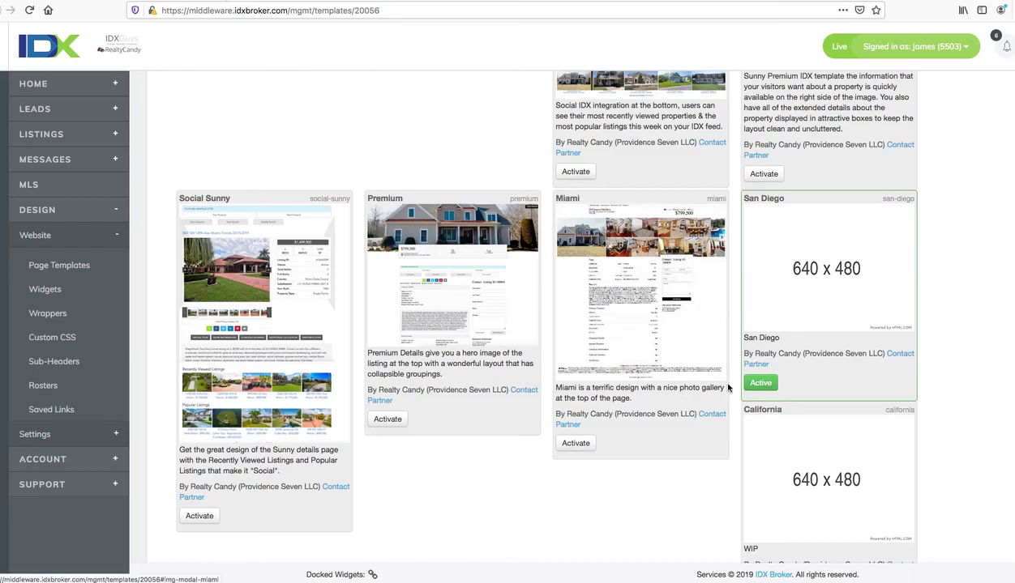
{"action": "scroll", "coordinate": [770, 515], "scroll_direction": "down", "scroll_amount": 3}
{"action": "scroll", "coordinate": [769, 516], "scroll_direction": "down", "scroll_amount": 3}
{"action": "left_click", "coordinate": [755, 492]}
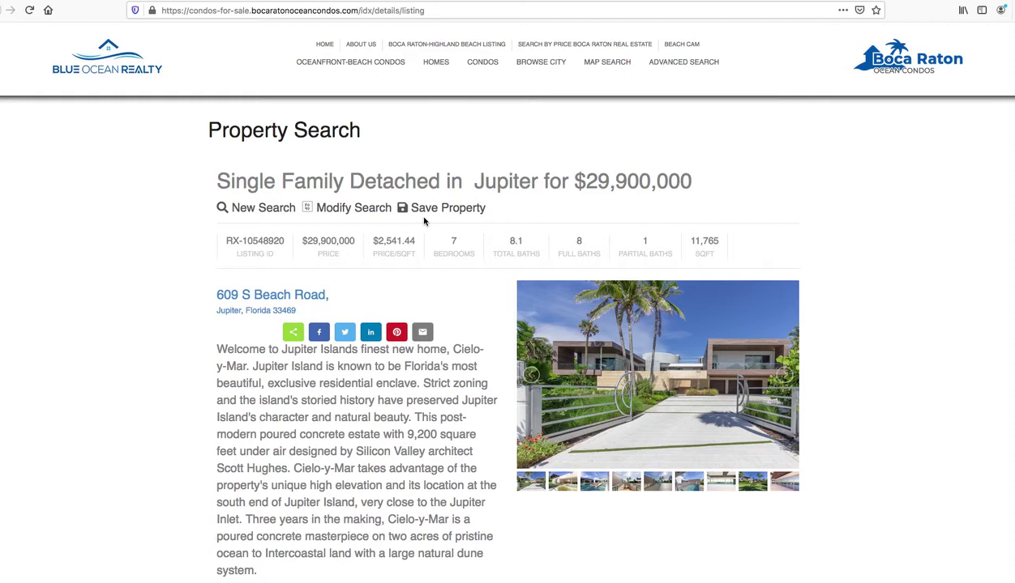
Step: Reload the Jupiter listing and review the California layout, showing the interior office photo in the gallery and the feature sections below
{"action": "left_click", "coordinate": [424, 217]}
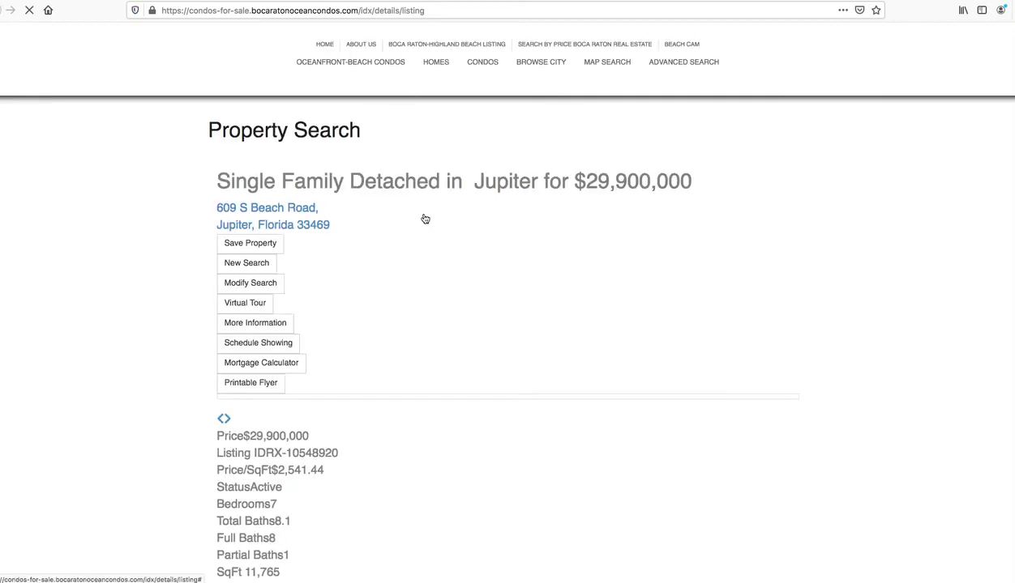
{"action": "scroll", "coordinate": [514, 268], "scroll_direction": "down", "scroll_amount": 3}
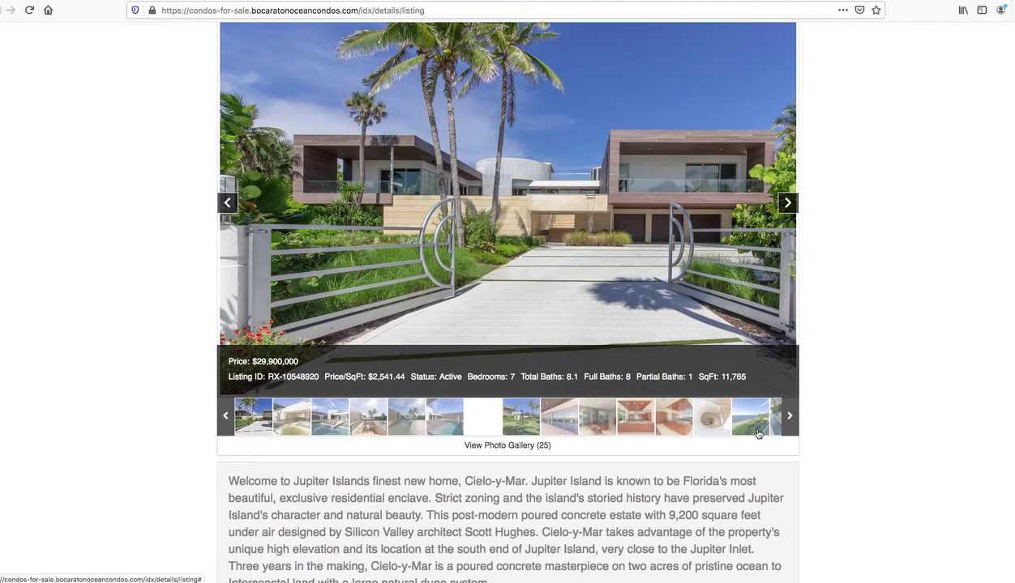
{"action": "left_click", "coordinate": [597, 419]}
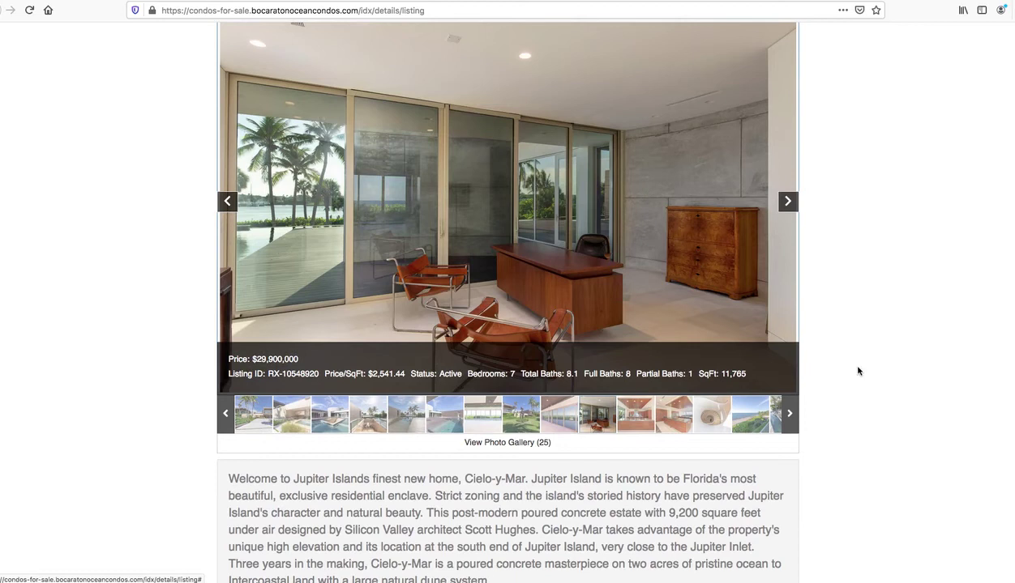
{"action": "scroll", "coordinate": [877, 344], "scroll_direction": "down", "scroll_amount": 5}
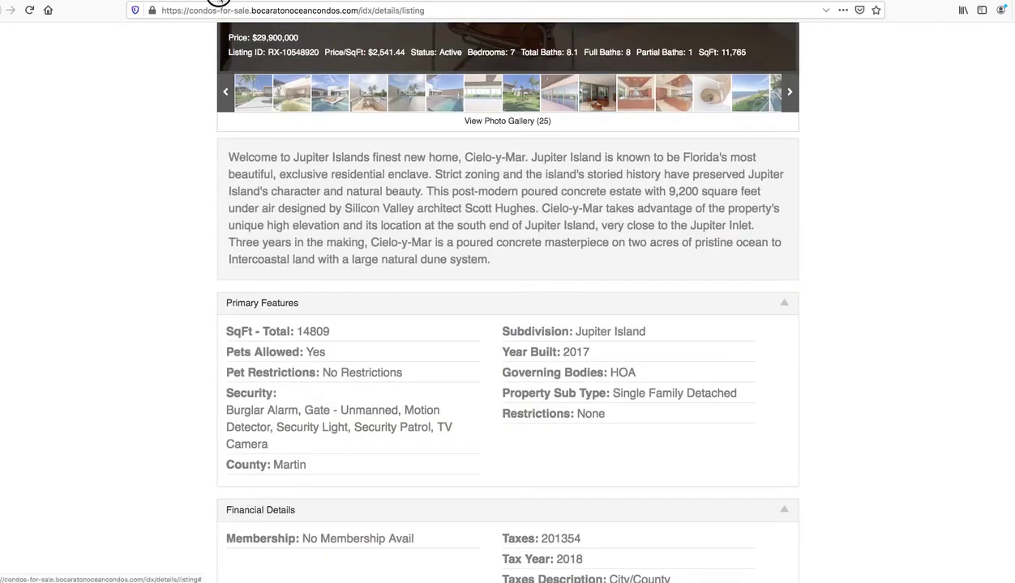
Step: Change the IDX Broker details page template to Social Sunny
{"action": "left_click", "coordinate": [219, 0]}
{"action": "scroll", "coordinate": [484, 268], "scroll_direction": "up", "scroll_amount": 2}
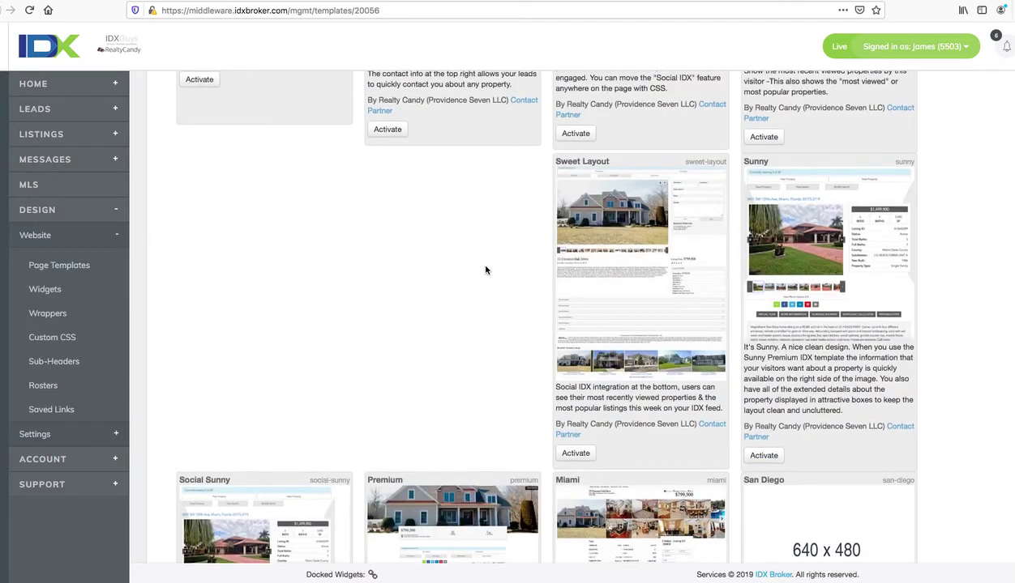
{"action": "scroll", "coordinate": [485, 244], "scroll_direction": "down", "scroll_amount": 4}
{"action": "scroll", "coordinate": [243, 438], "scroll_direction": "down", "scroll_amount": 2}
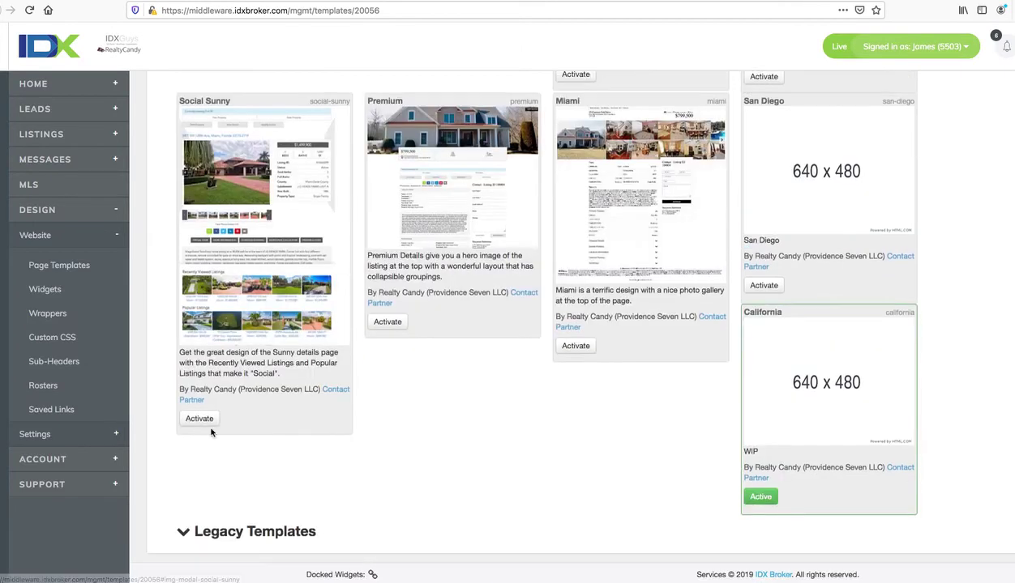
{"action": "left_click", "coordinate": [199, 419]}
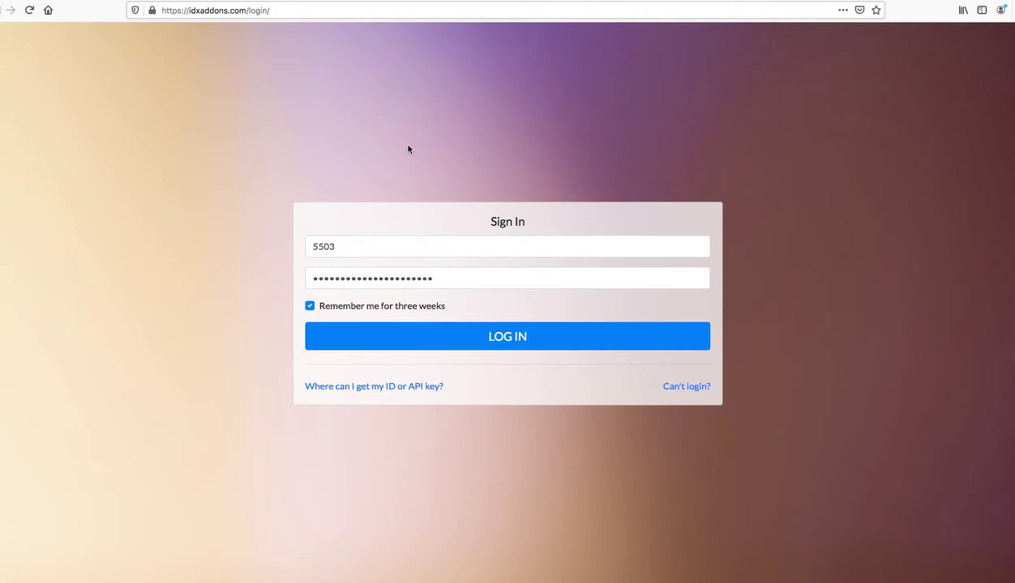
Step: Log in to the IDX Addons dashboard with the prefilled credentials and open the available themes
{"action": "left_click", "coordinate": [518, 344]}
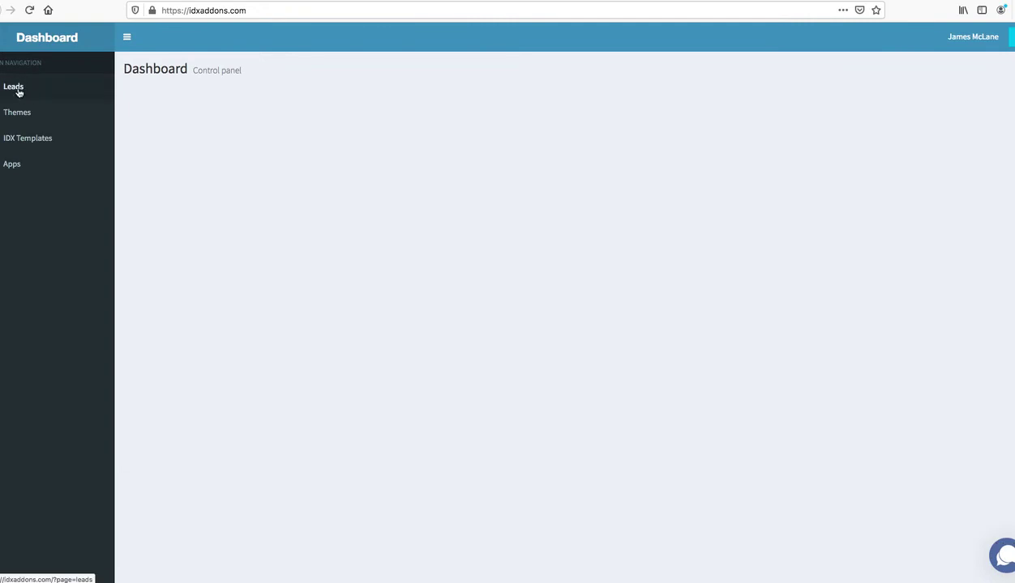
{"action": "left_click_drag", "start_coordinate": [2, 249], "coordinate": [2, 249]}
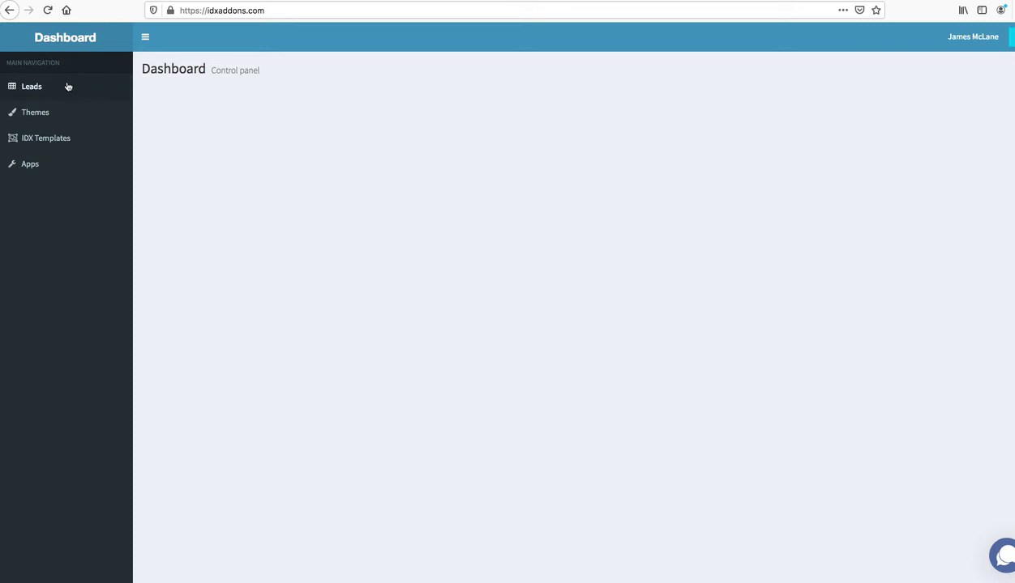
{"action": "left_click", "coordinate": [60, 119]}
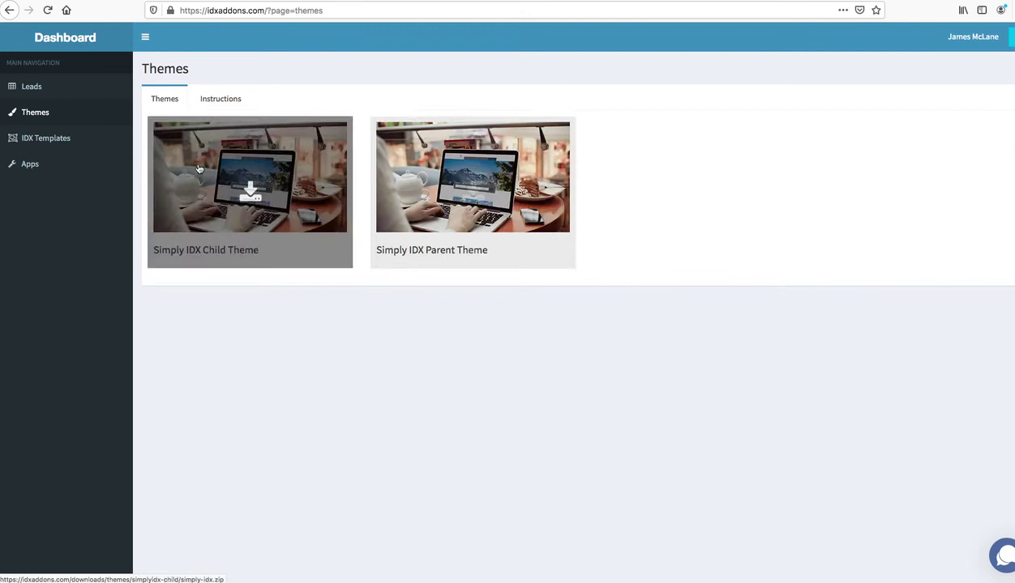
Step: Open the IDX Templates page and look over the map search and results template designs
{"action": "left_click", "coordinate": [47, 143]}
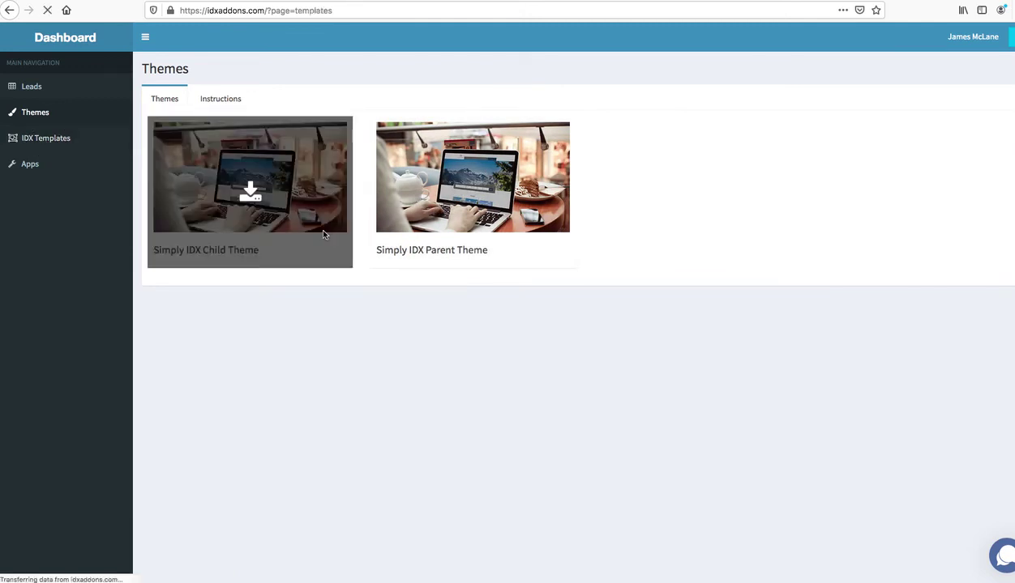
{"action": "scroll", "coordinate": [324, 290], "scroll_direction": "down", "scroll_amount": 5}
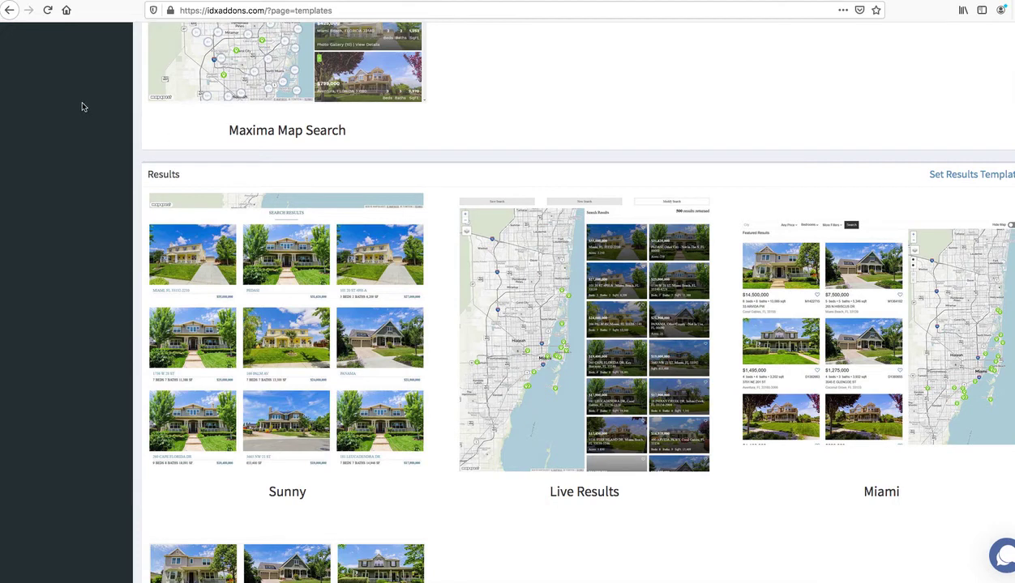
{"action": "scroll", "coordinate": [81, 103], "scroll_direction": "up", "scroll_amount": 4}
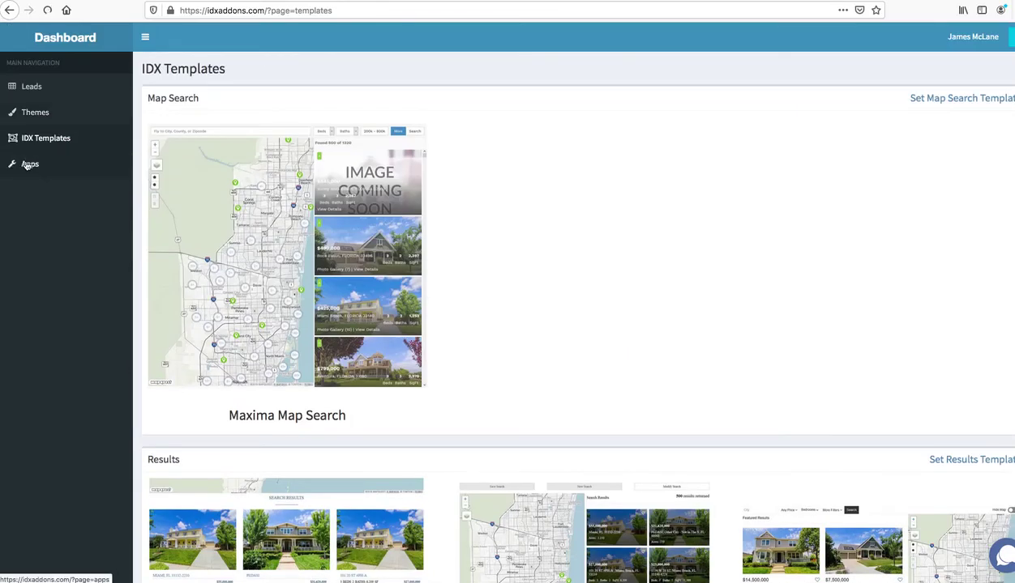
Step: Open the Data Graph Lite app from the Apps collection and view its description and sample graphs
{"action": "left_click", "coordinate": [30, 164]}
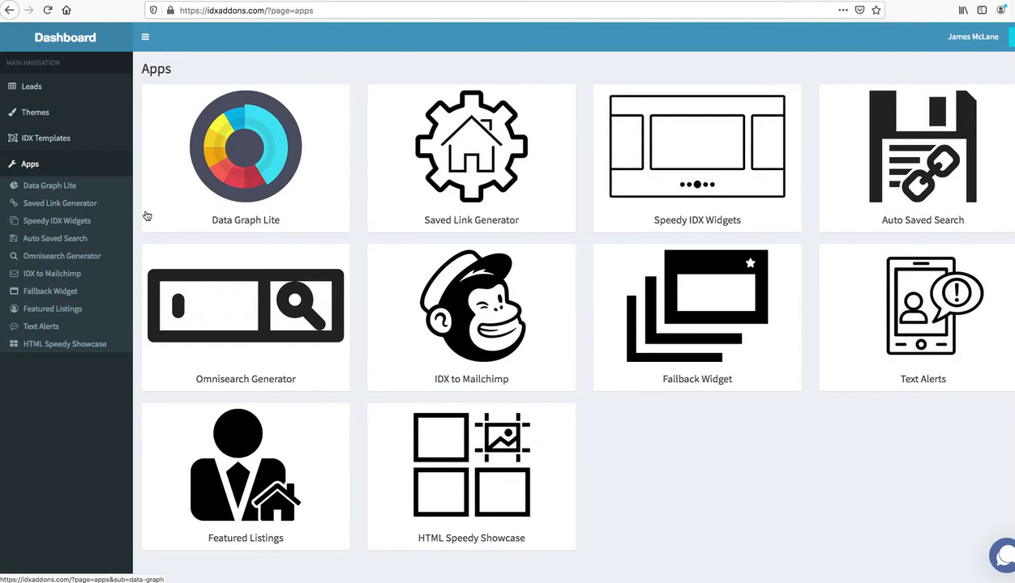
{"action": "left_click", "coordinate": [242, 208]}
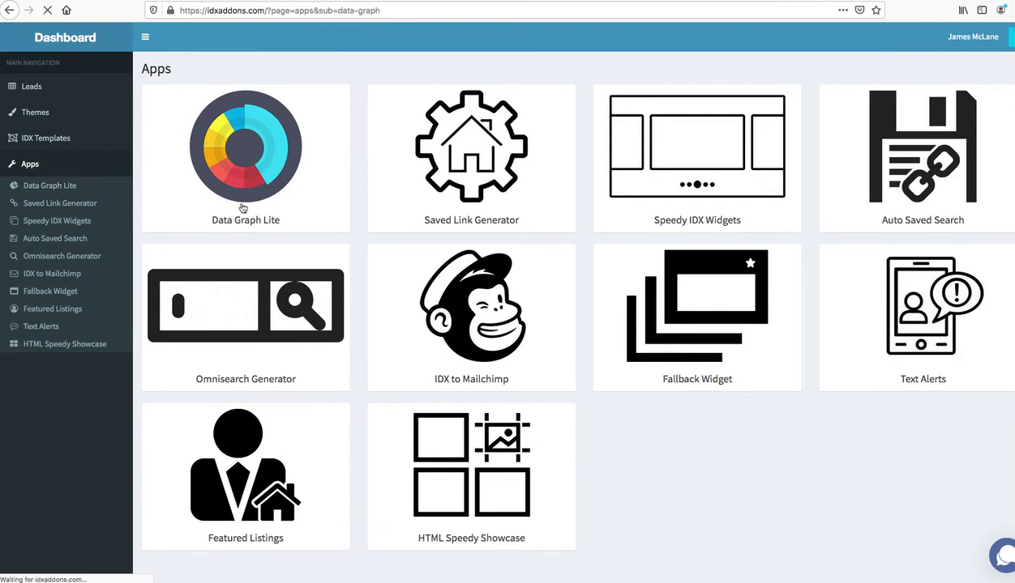
{"action": "scroll", "coordinate": [385, 382], "scroll_direction": "down", "scroll_amount": 2}
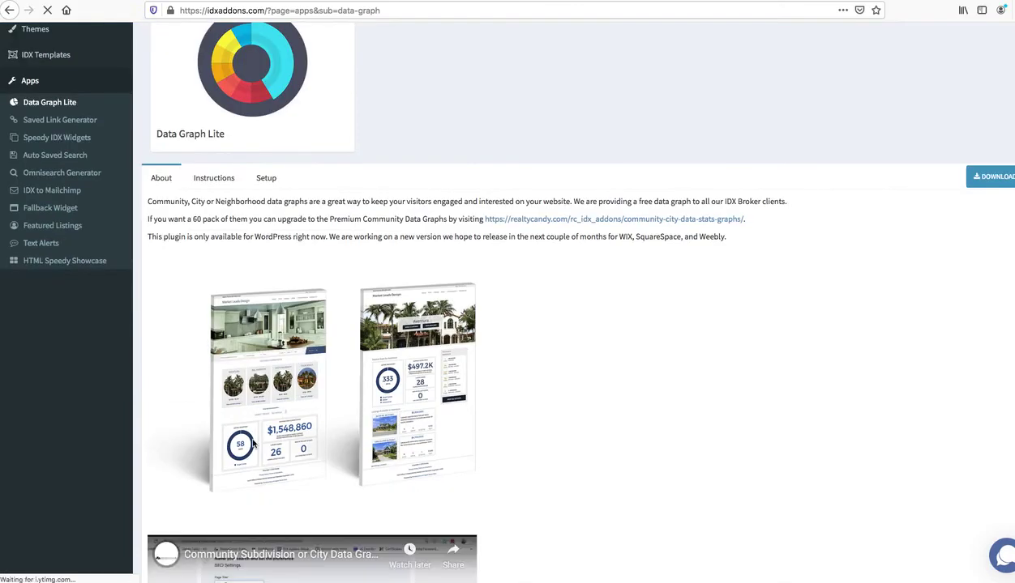
Step: Open the Saved Link Generator app and look over its link form, from the page title to the logs and saved links
{"action": "scroll", "coordinate": [302, 278], "scroll_direction": "up", "scroll_amount": 2}
{"action": "left_click", "coordinate": [65, 202]}
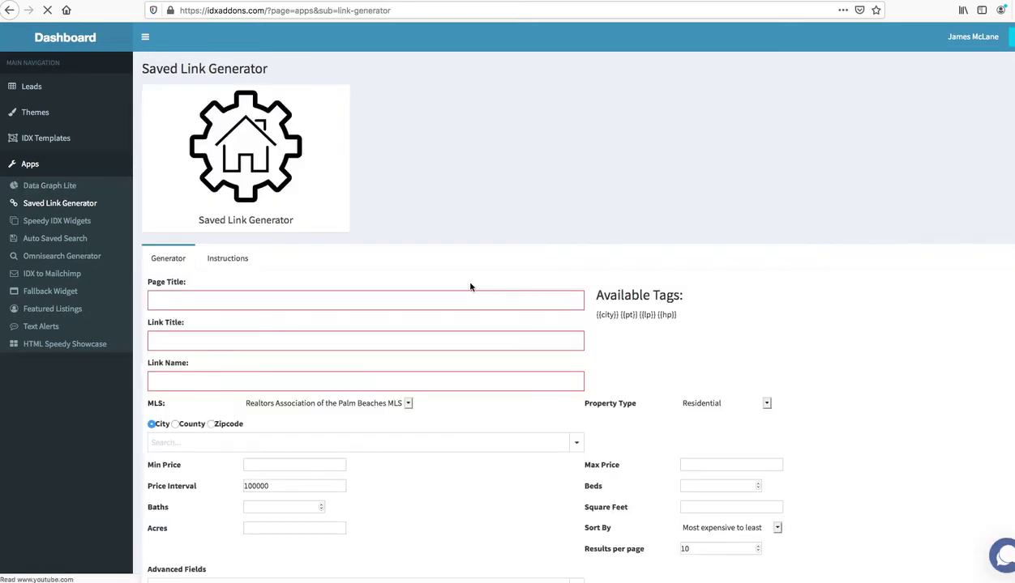
{"action": "scroll", "coordinate": [471, 286], "scroll_direction": "down", "scroll_amount": 3}
{"action": "scroll", "coordinate": [471, 286], "scroll_direction": "up", "scroll_amount": 3}
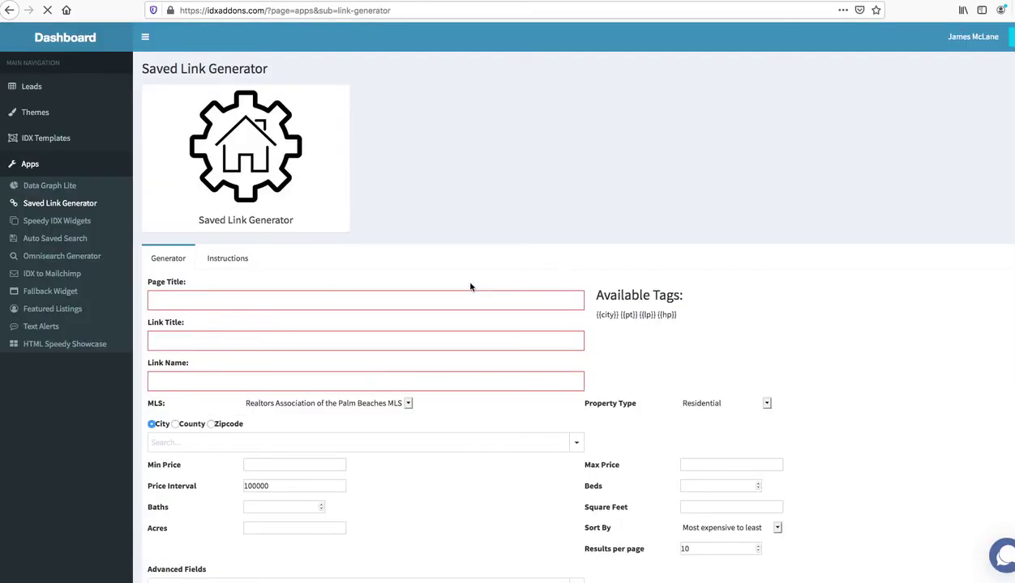
{"action": "scroll", "coordinate": [443, 320], "scroll_direction": "down", "scroll_amount": 1}
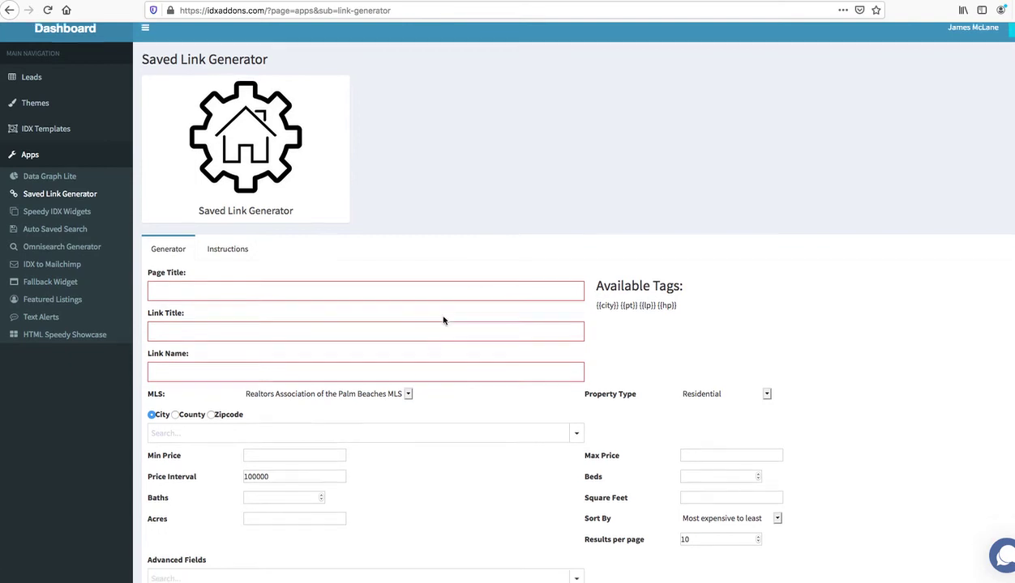
{"action": "scroll", "coordinate": [444, 320], "scroll_direction": "down", "scroll_amount": 3}
{"action": "scroll", "coordinate": [443, 318], "scroll_direction": "down", "scroll_amount": 1}
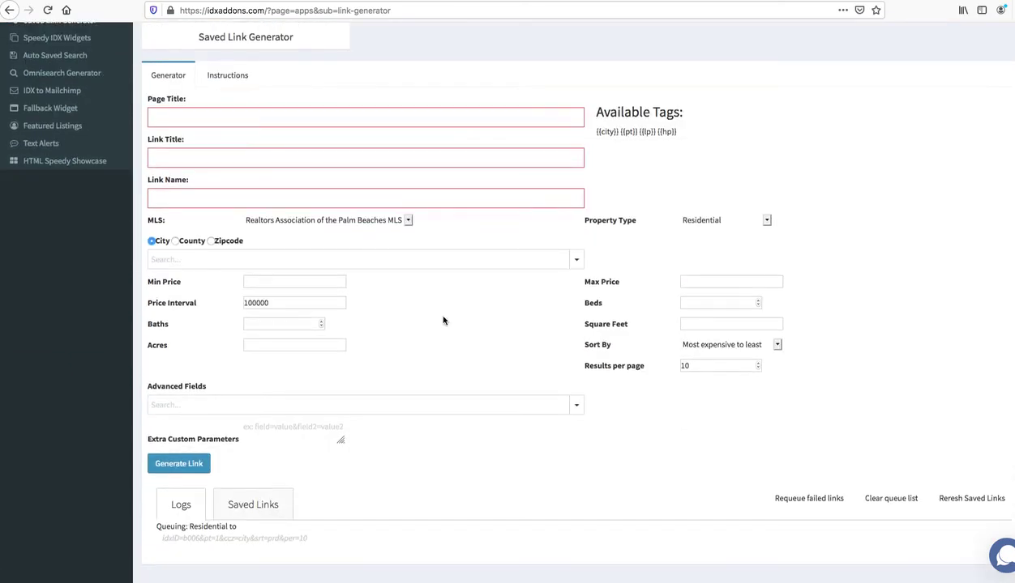
{"action": "scroll", "coordinate": [443, 320], "scroll_direction": "up", "scroll_amount": 4}
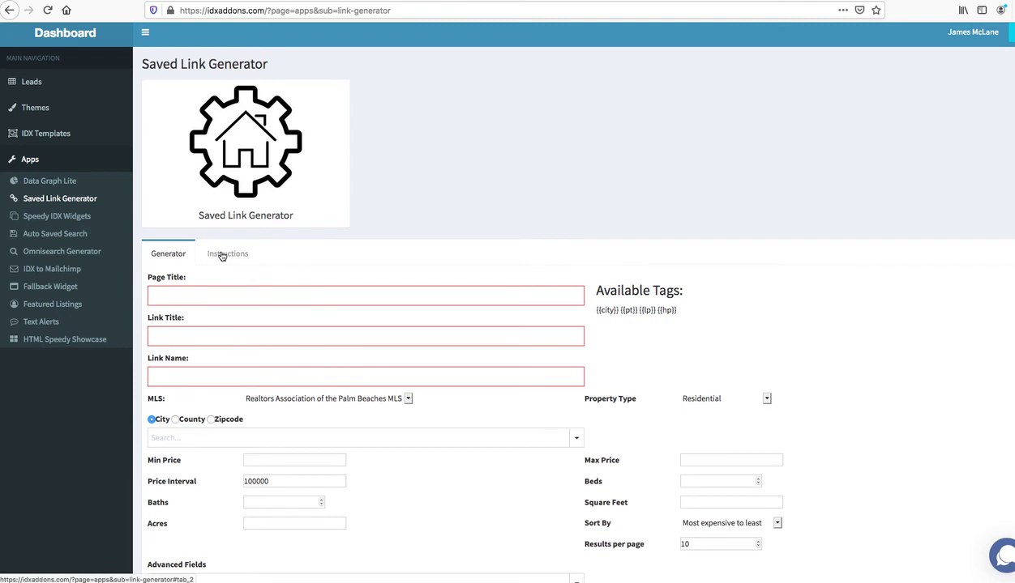
Step: View the Speedy IDX Widgets, Auto Saved Search, Omnisearch Generator and IDX to Mailchimp app pages in turn
{"action": "left_click", "coordinate": [73, 217]}
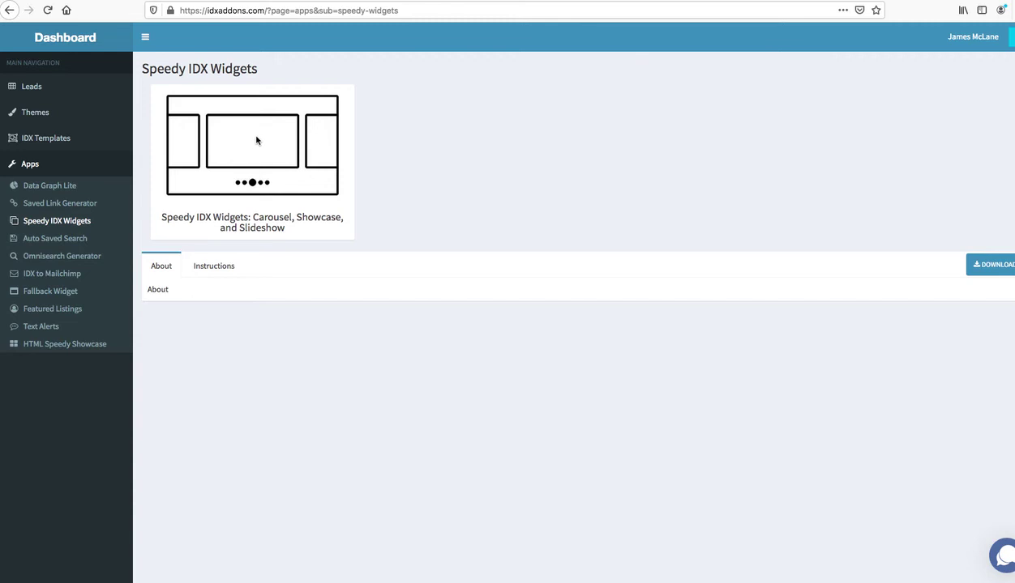
{"action": "left_click", "coordinate": [73, 239]}
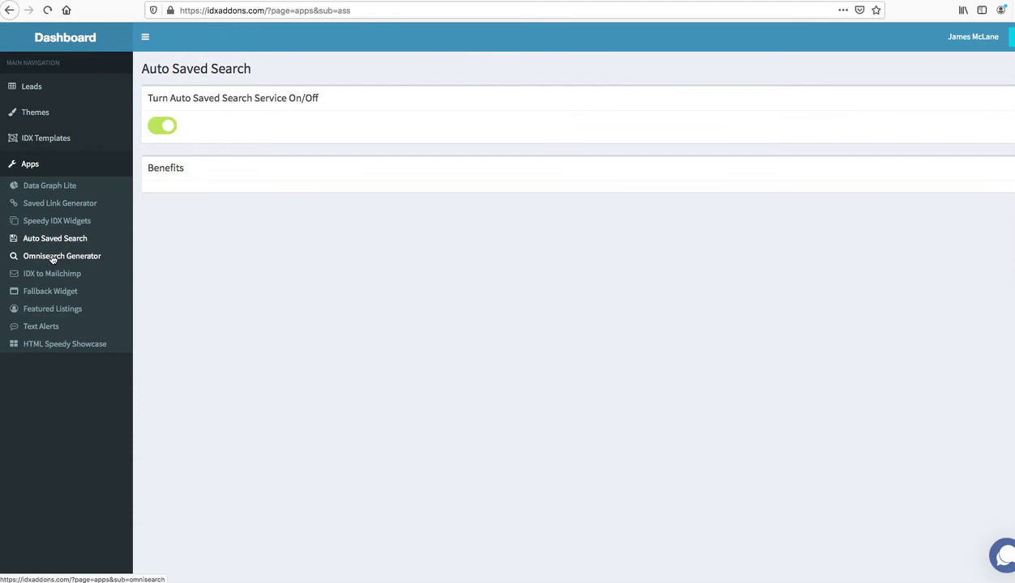
{"action": "left_click", "coordinate": [52, 257]}
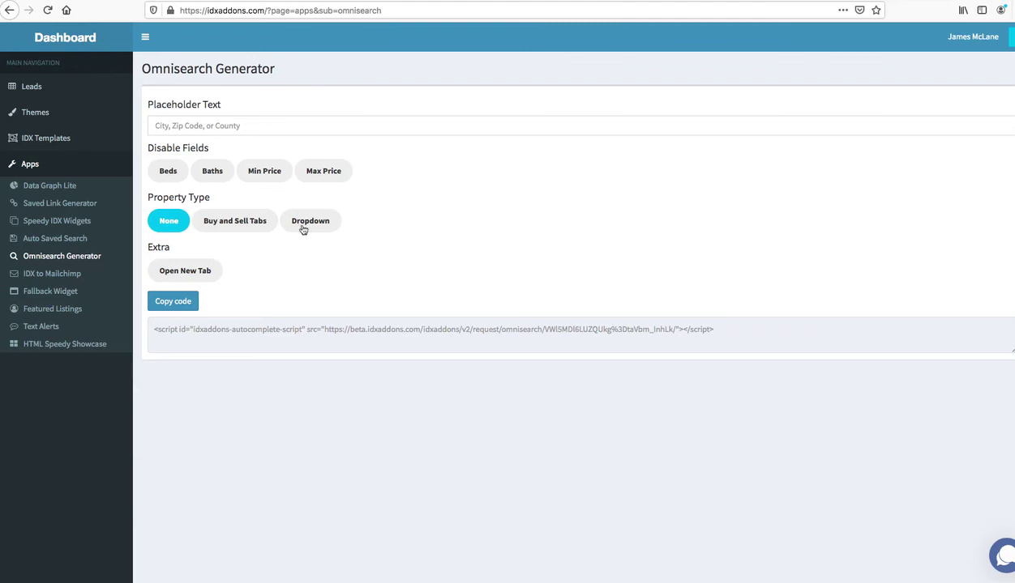
{"action": "left_click", "coordinate": [63, 280]}
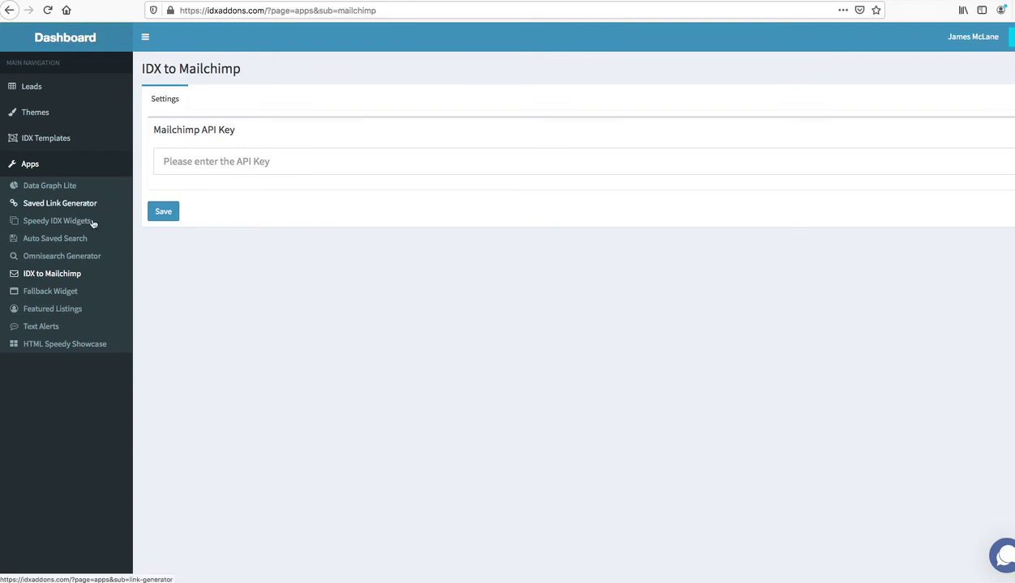
Step: Generate a Fallback Widget script with 3200 South Ocan as the main widget and Bella Vista as the fallback
{"action": "left_click", "coordinate": [49, 291]}
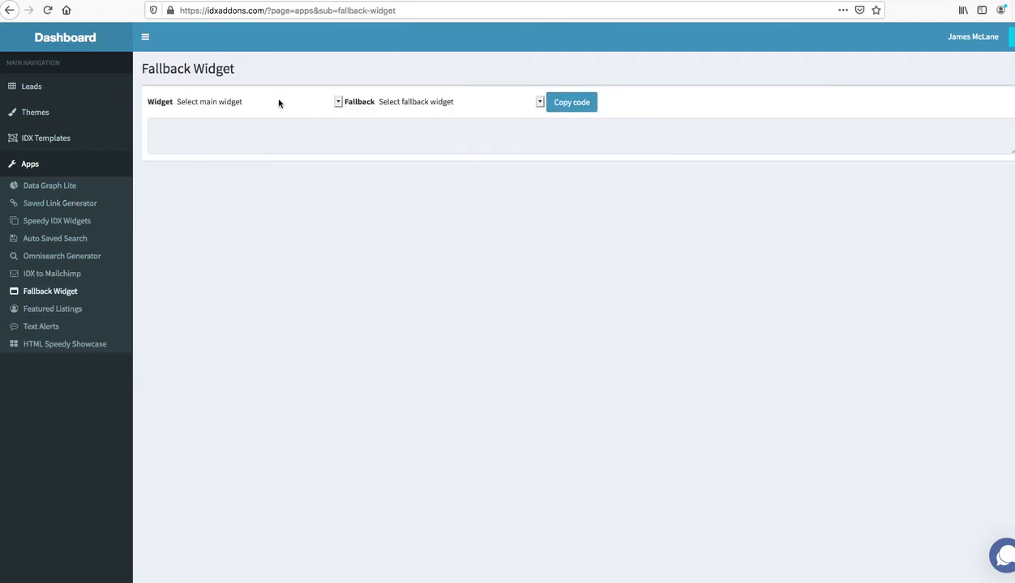
{"action": "left_click", "coordinate": [337, 103]}
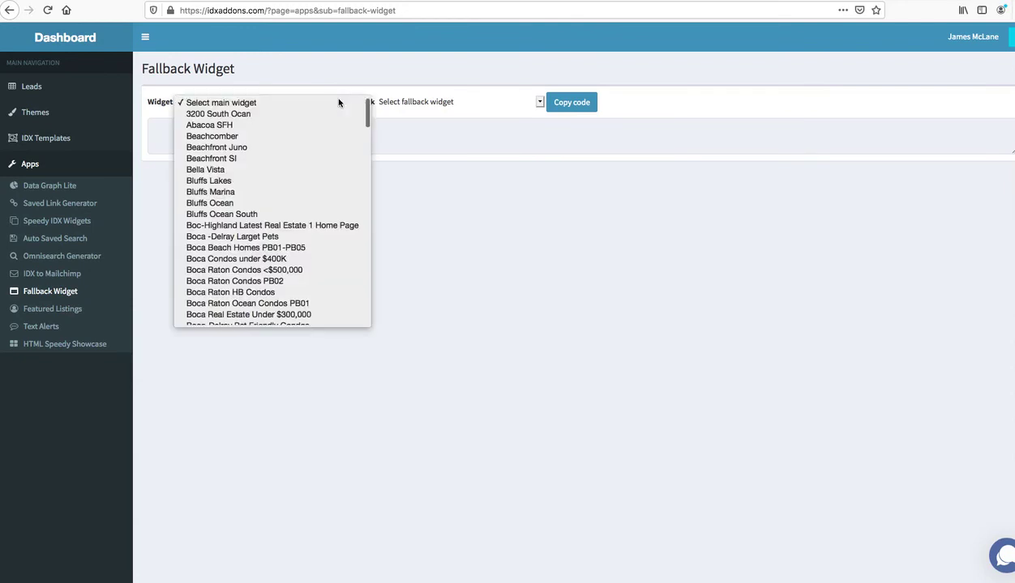
{"action": "left_click", "coordinate": [286, 115]}
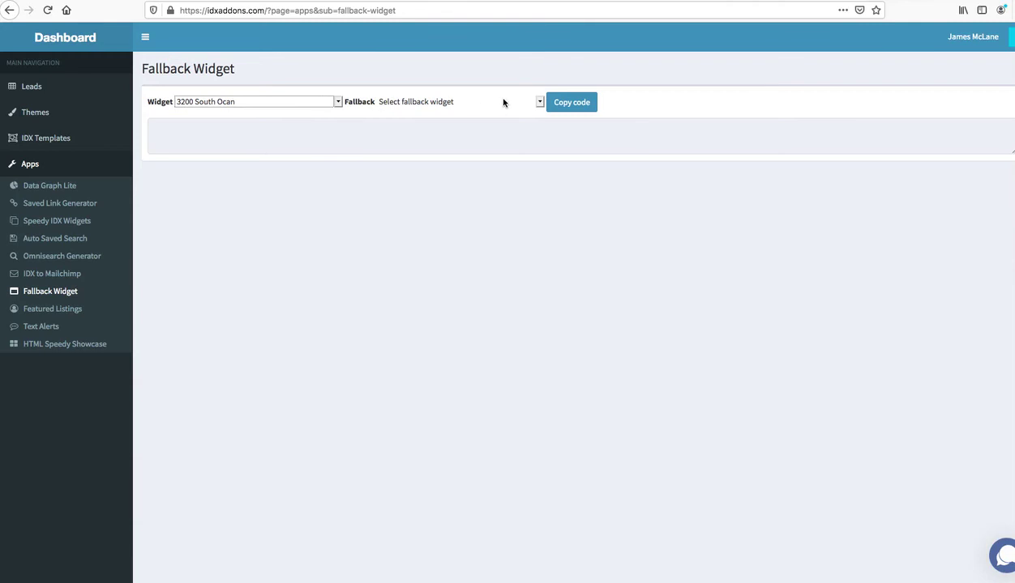
{"action": "left_click", "coordinate": [539, 102]}
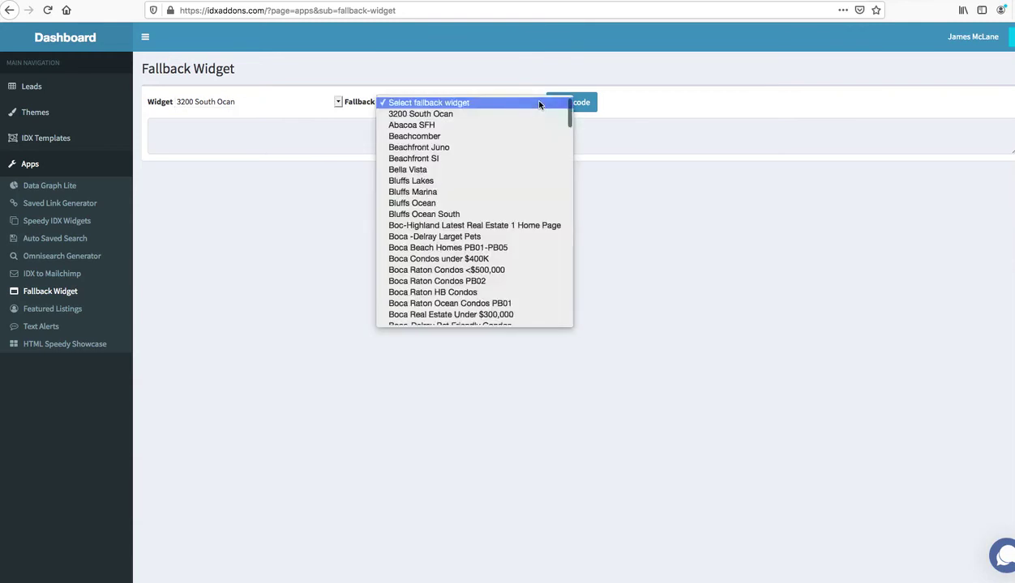
{"action": "left_click", "coordinate": [486, 169]}
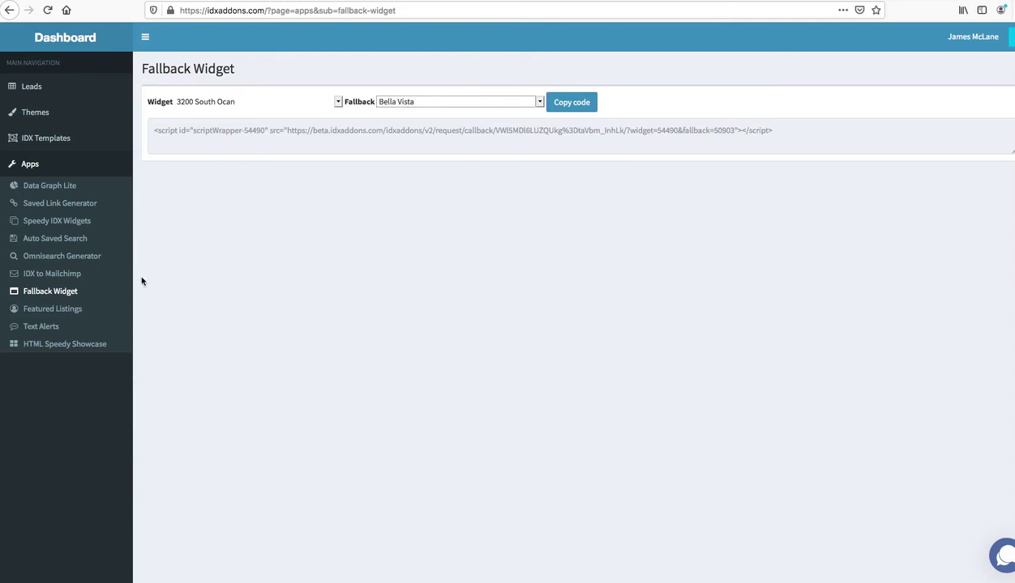
Step: In the Featured Listings app, keep the listings type as Featured and set the fallback to boca-raton-houses
{"action": "left_click", "coordinate": [62, 316]}
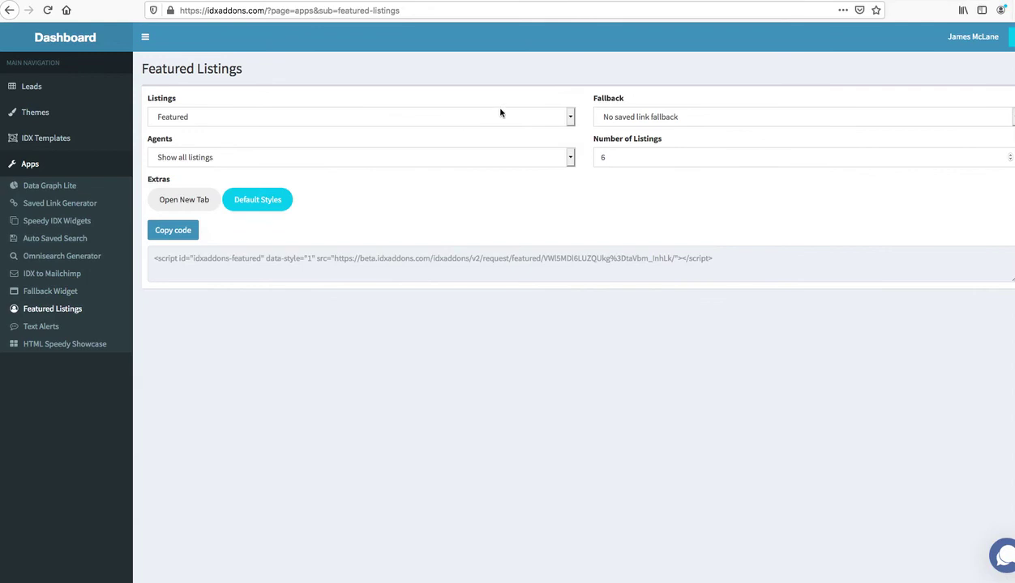
{"action": "left_click", "coordinate": [502, 115]}
{"action": "left_click", "coordinate": [529, 206]}
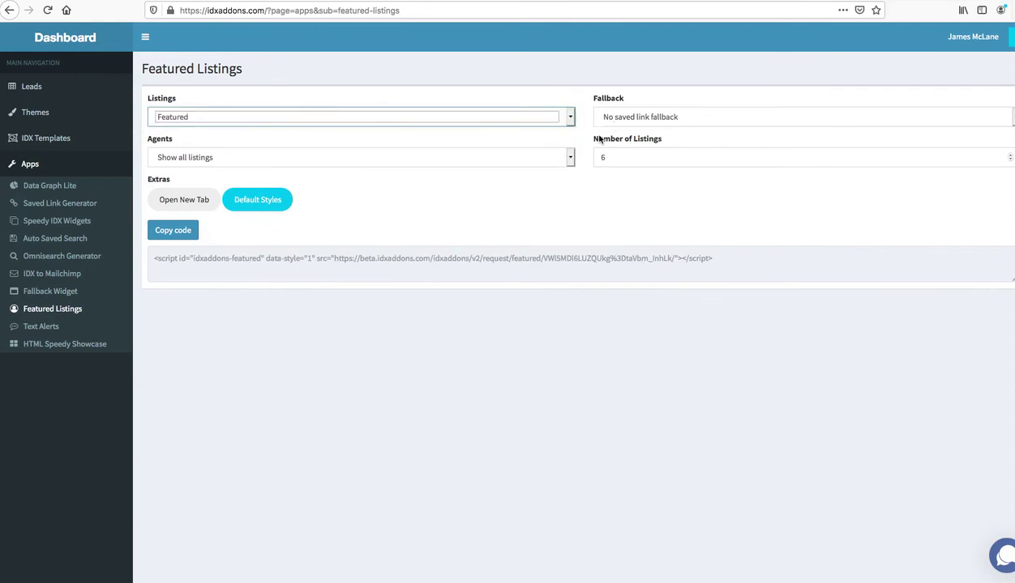
{"action": "left_click", "coordinate": [639, 119]}
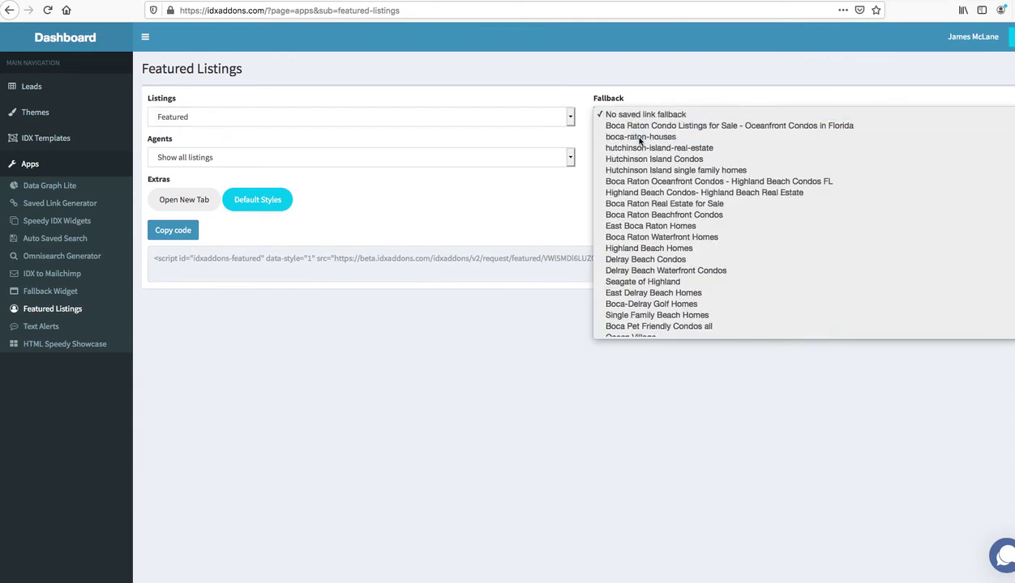
{"action": "left_click", "coordinate": [640, 137]}
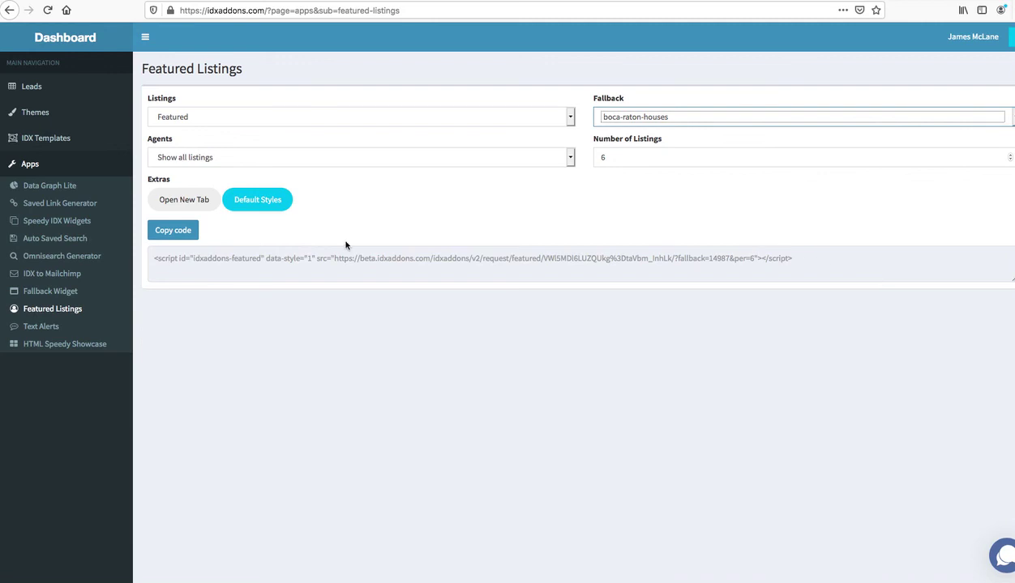
Step: View the Text Alerts setup page and the HTML Speedy Showcase app
{"action": "left_click", "coordinate": [41, 326]}
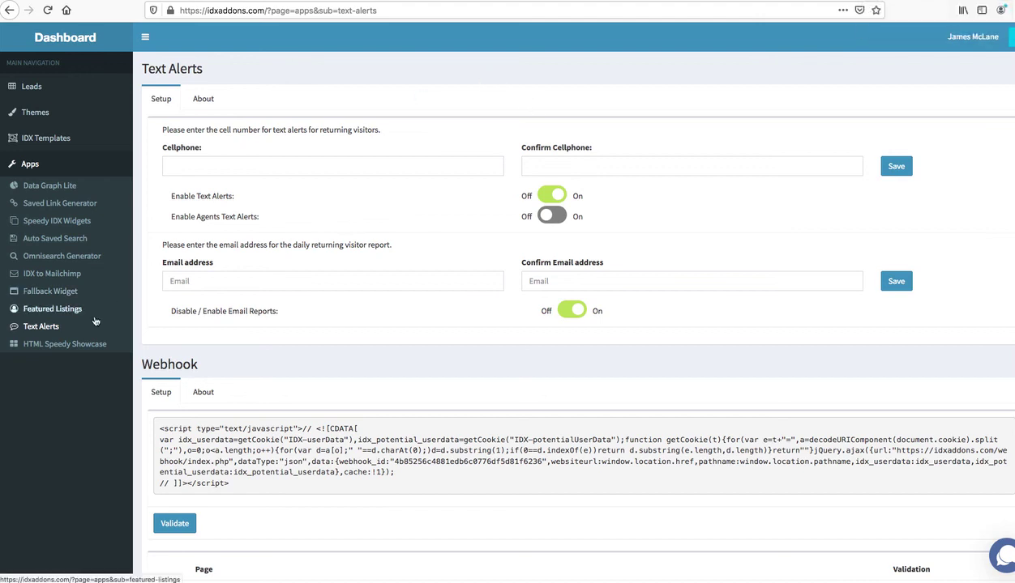
{"action": "left_click", "coordinate": [79, 348]}
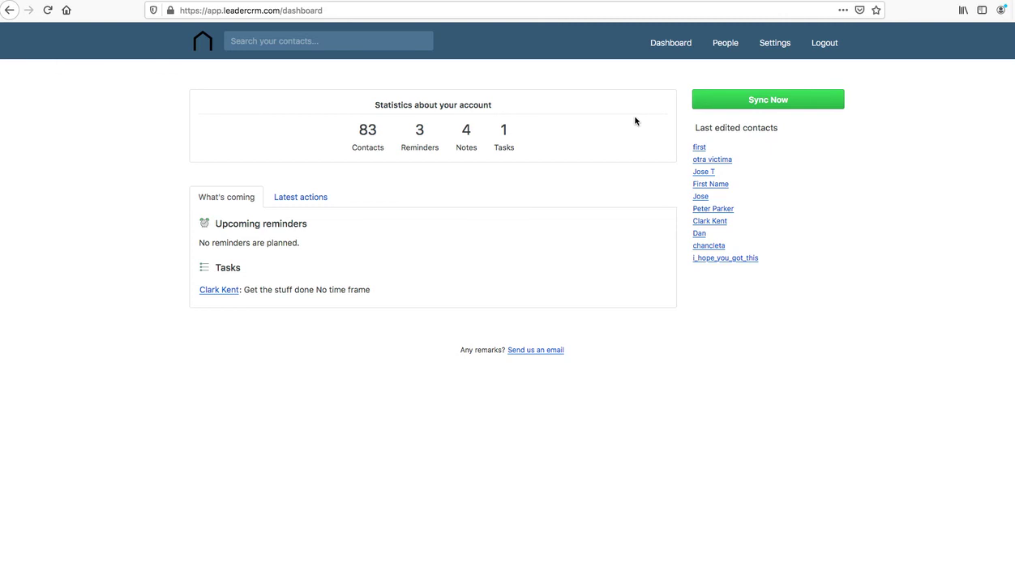
Step: In Leader CRM, open the list of people and view the second contact's profile
{"action": "left_click", "coordinate": [725, 42]}
{"action": "double_click", "coordinate": [701, 197]}
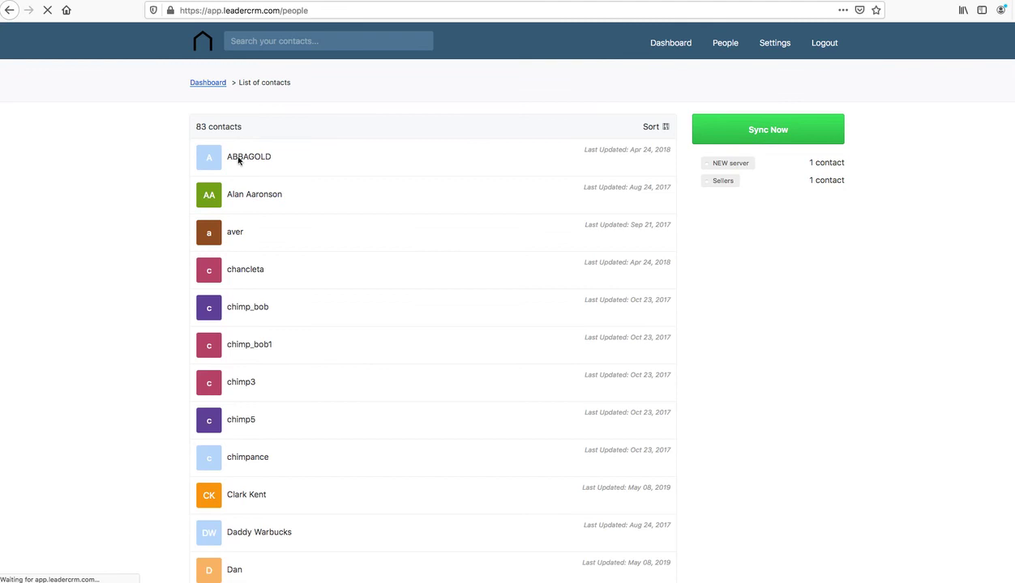
{"action": "left_click", "coordinate": [253, 199]}
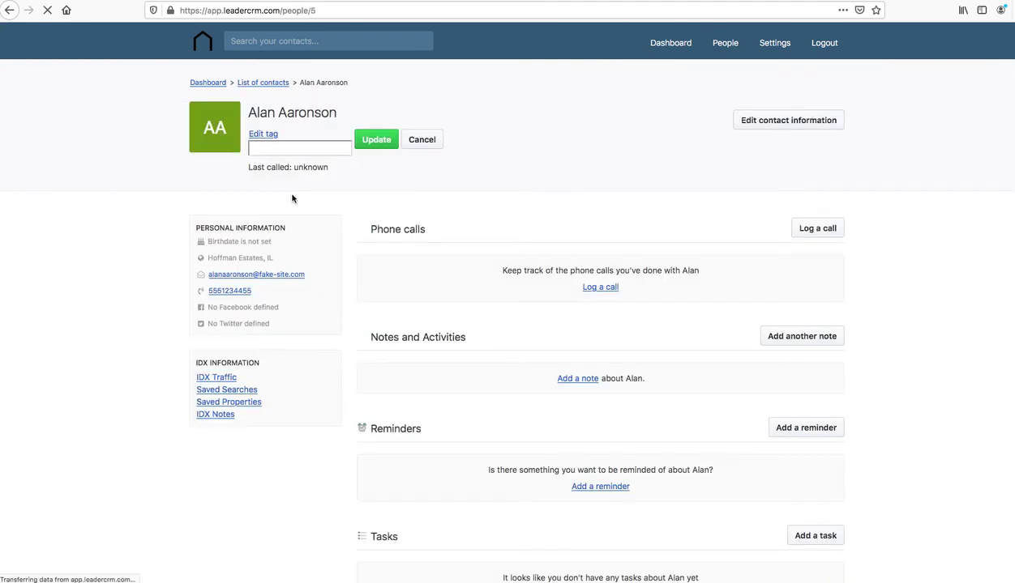
Step: Highlight the contact's e-mail address and phone number in the personal information section to point them out
{"action": "triple_click", "coordinate": [278, 256]}
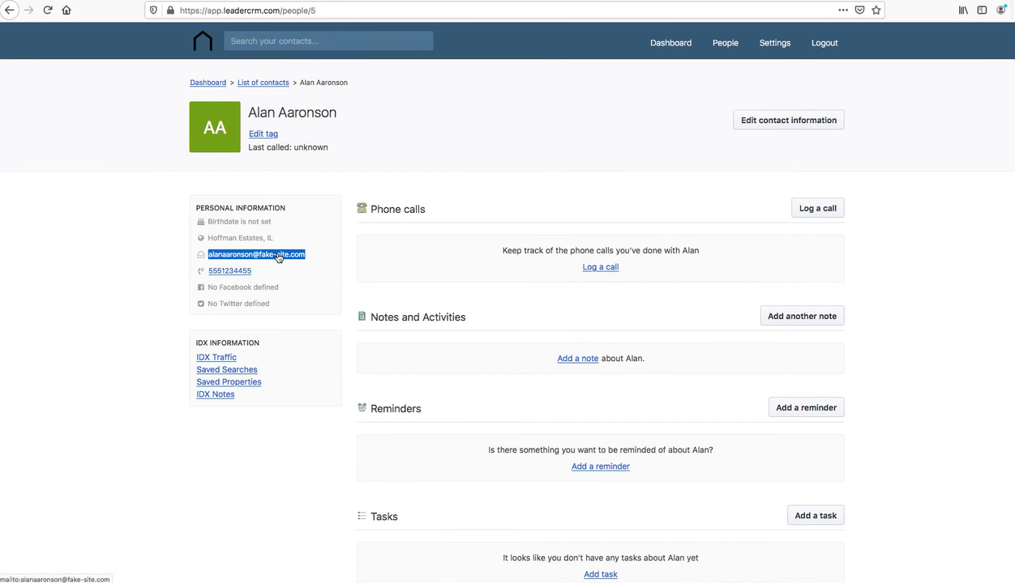
{"action": "left_click", "coordinate": [284, 280]}
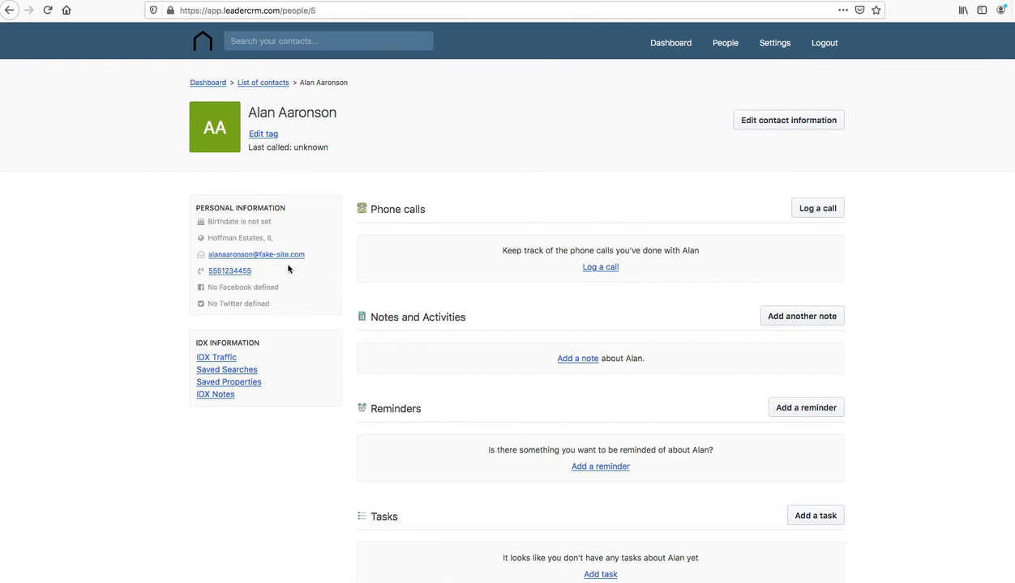
{"action": "triple_click", "coordinate": [286, 258]}
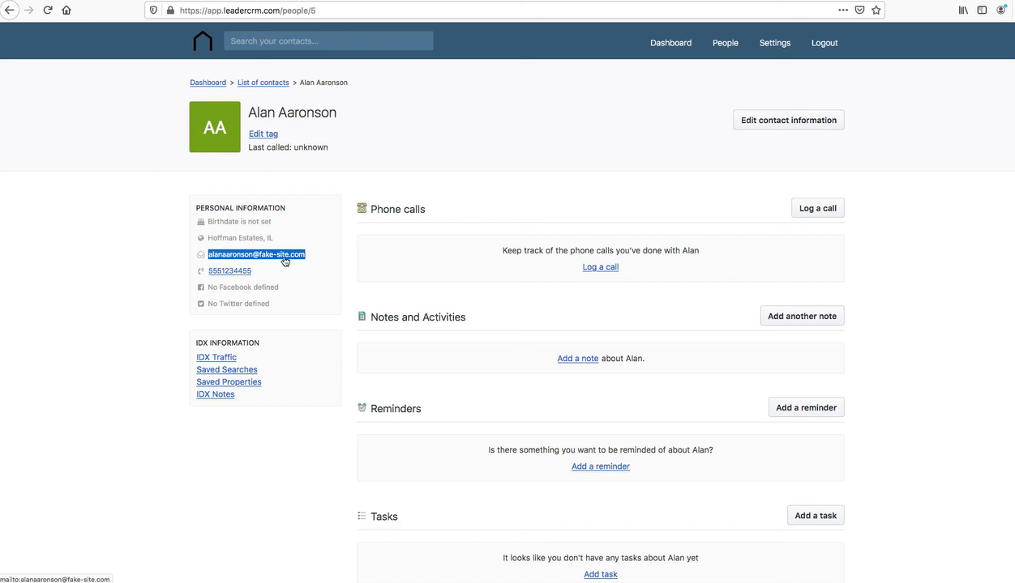
{"action": "left_click", "coordinate": [249, 265]}
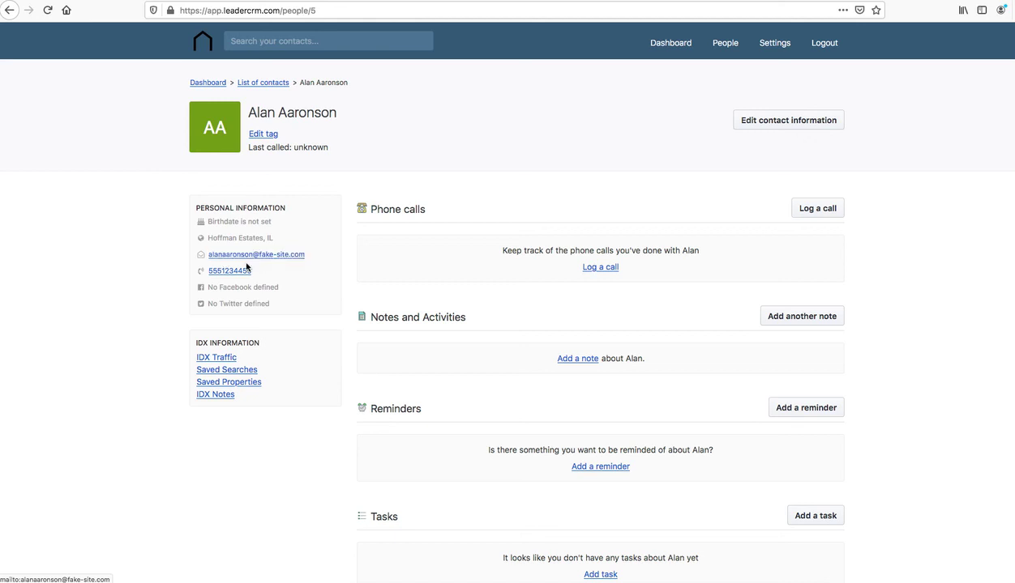
{"action": "triple_click", "coordinate": [235, 276]}
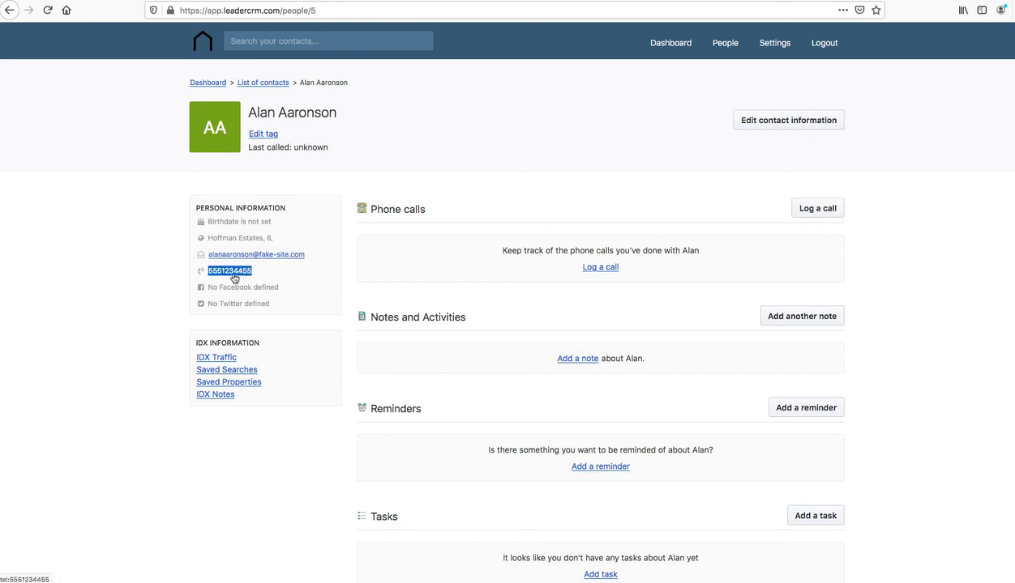
{"action": "left_click", "coordinate": [208, 332]}
Step: Highlight the IDX Traffic, Saved Searches, Saved Properties and IDX Notes links in the contact's IDX information
{"action": "triple_click", "coordinate": [216, 358]}
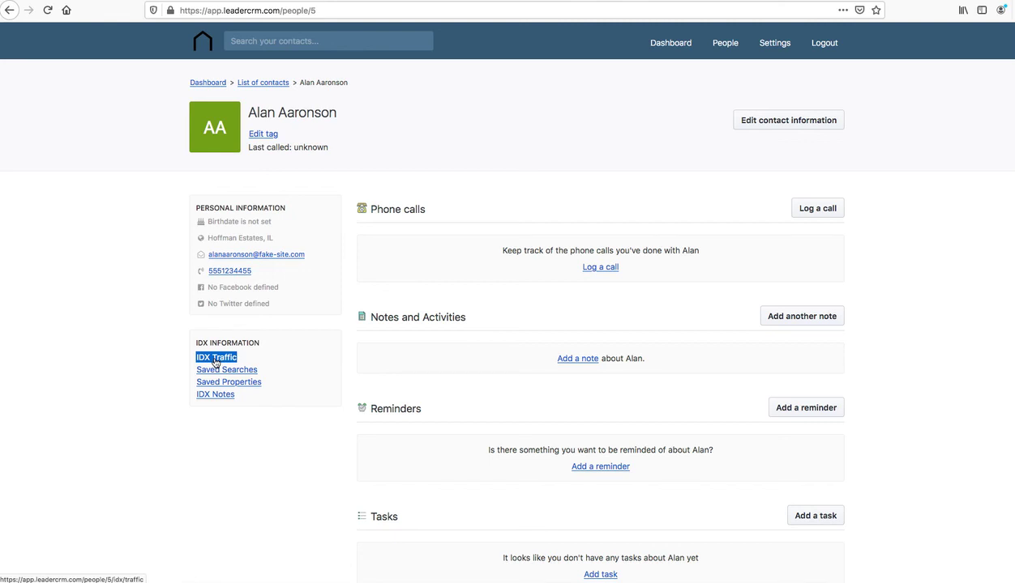
{"action": "triple_click", "coordinate": [215, 369]}
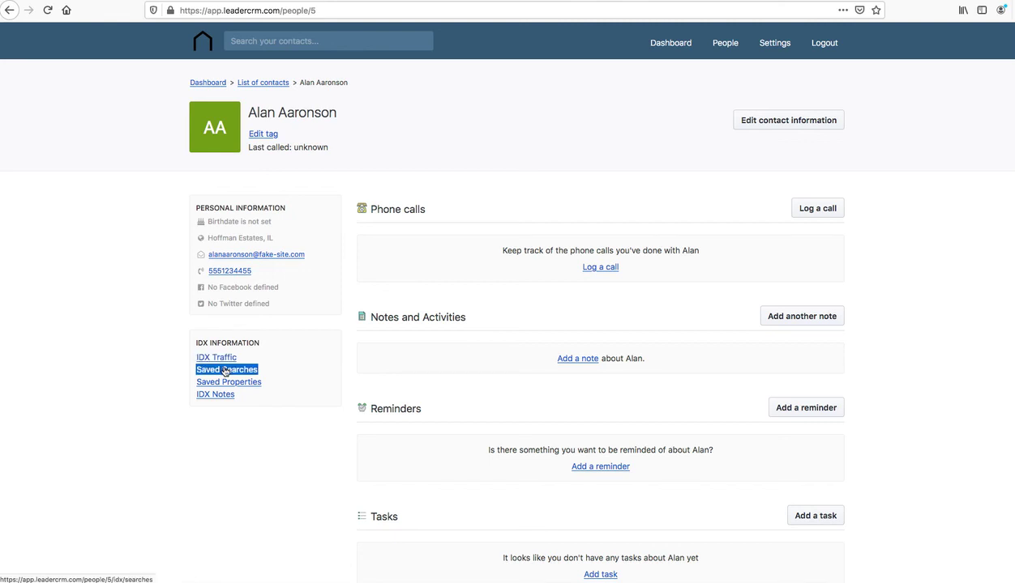
{"action": "triple_click", "coordinate": [224, 383]}
{"action": "triple_click", "coordinate": [217, 371]}
{"action": "triple_click", "coordinate": [223, 381]}
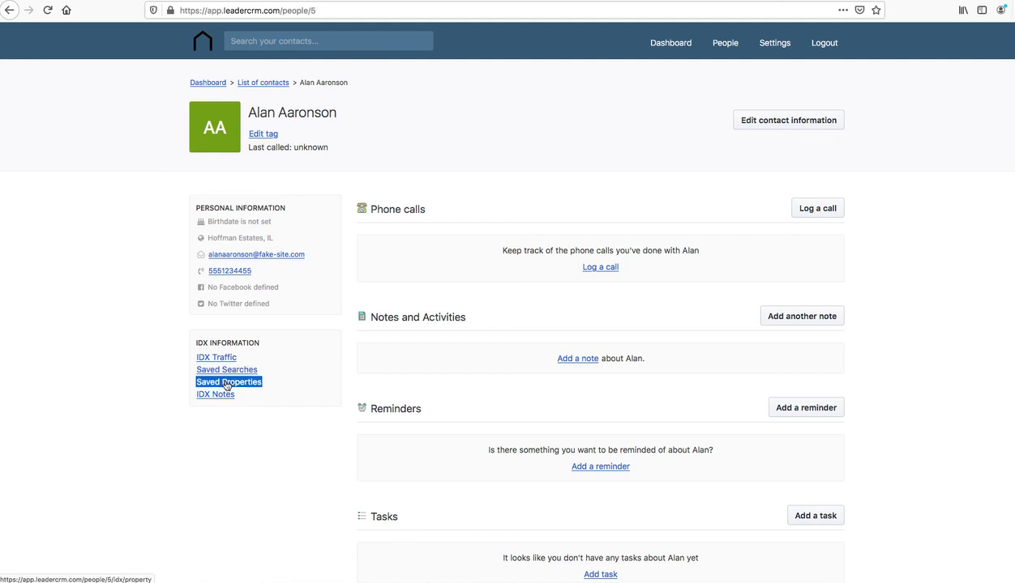
{"action": "triple_click", "coordinate": [218, 370]}
{"action": "triple_click", "coordinate": [213, 394]}
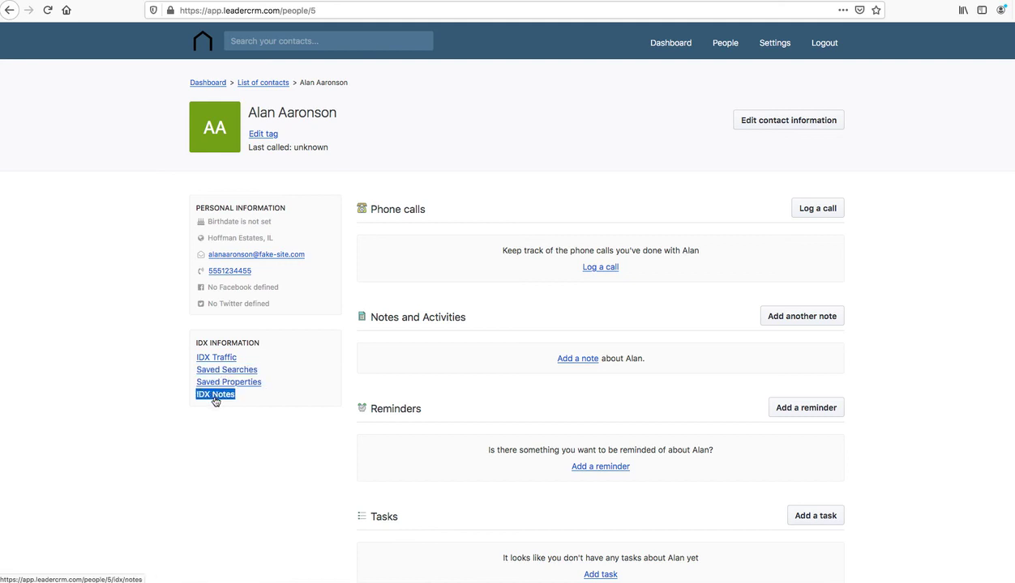
{"action": "left_click", "coordinate": [216, 403]}
{"action": "triple_click", "coordinate": [215, 397]}
{"action": "triple_click", "coordinate": [239, 382]}
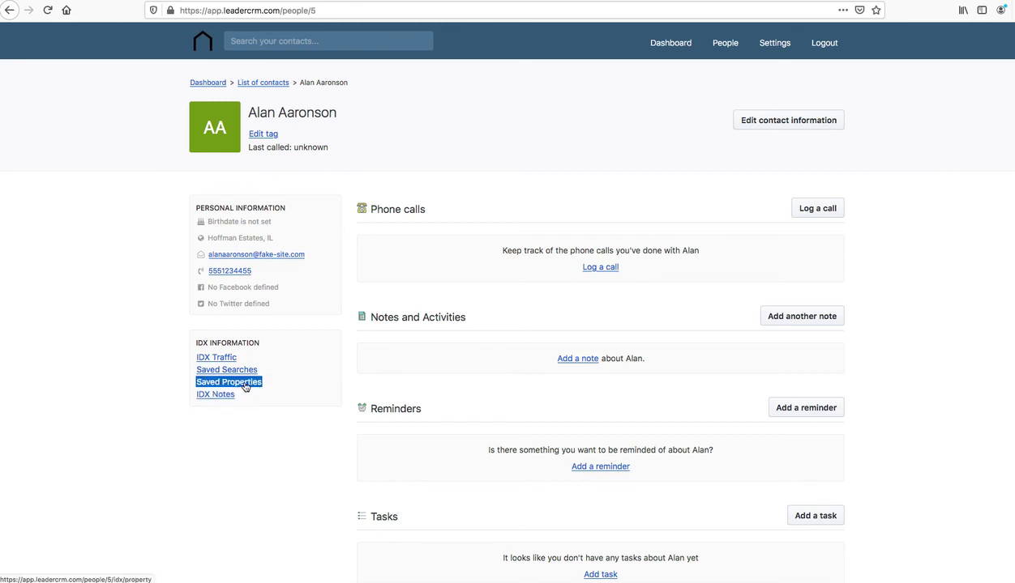
{"action": "left_click", "coordinate": [275, 364]}
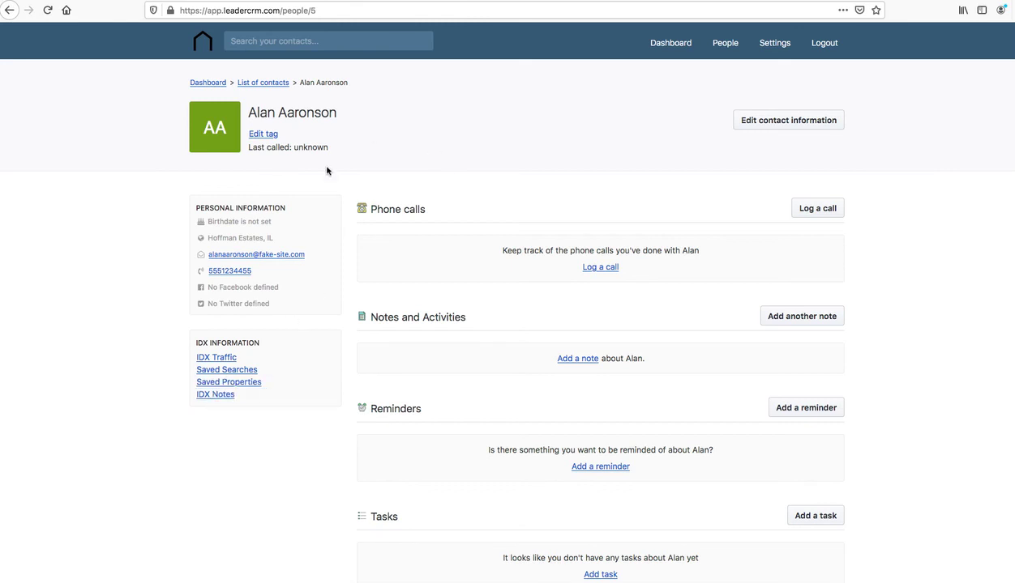